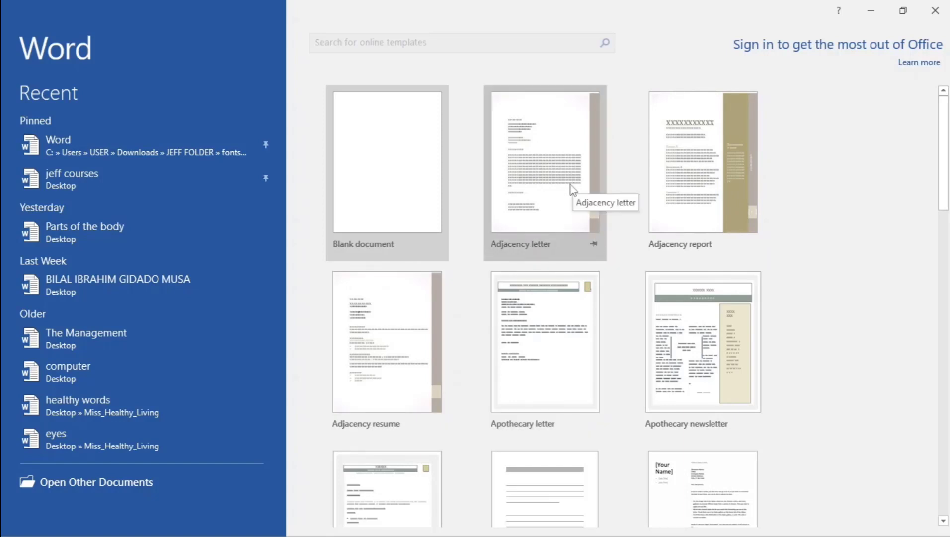
- Scroll through the template gallery on the start screen
{"action": "scroll", "coordinate": [564, 214], "scroll_direction": "down", "scroll_amount": 3}
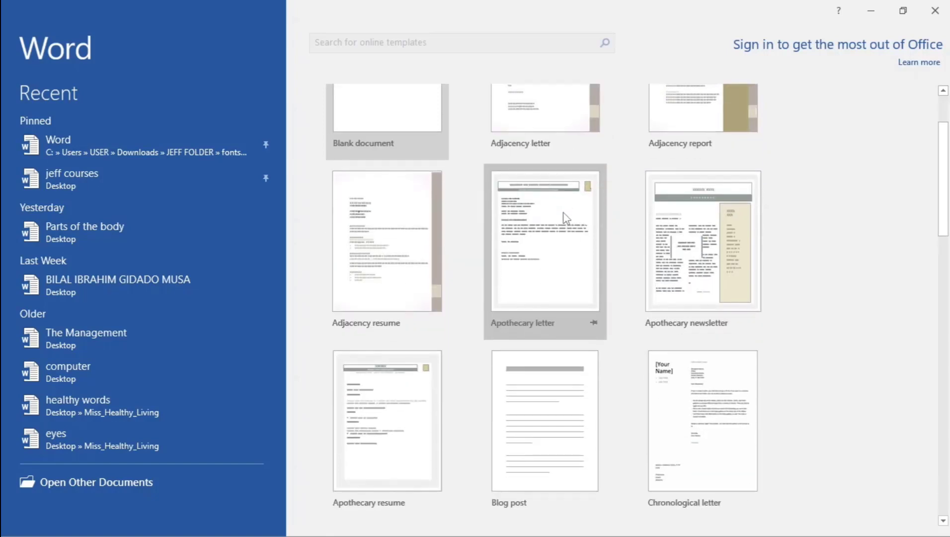
{"action": "scroll", "coordinate": [566, 218], "scroll_direction": "down", "scroll_amount": 6}
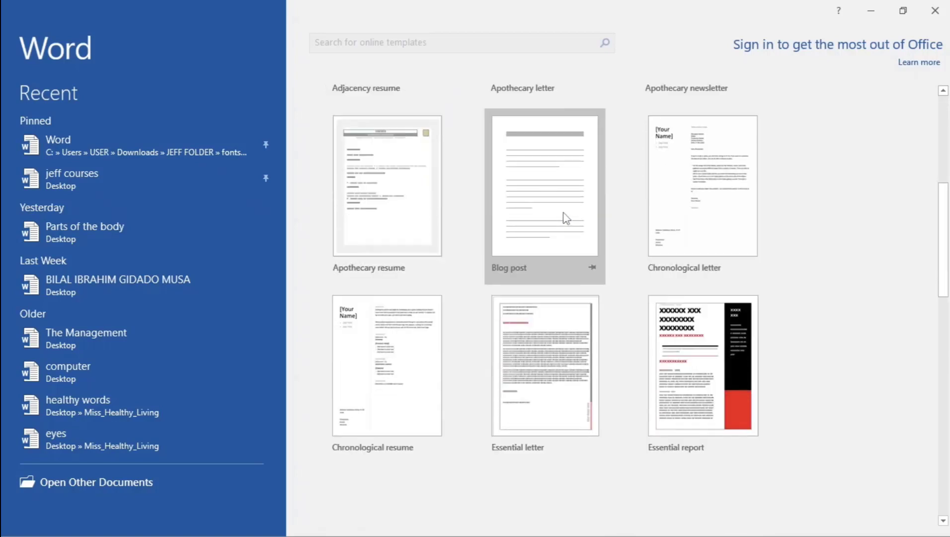
{"action": "scroll", "coordinate": [562, 211], "scroll_direction": "down", "scroll_amount": 1}
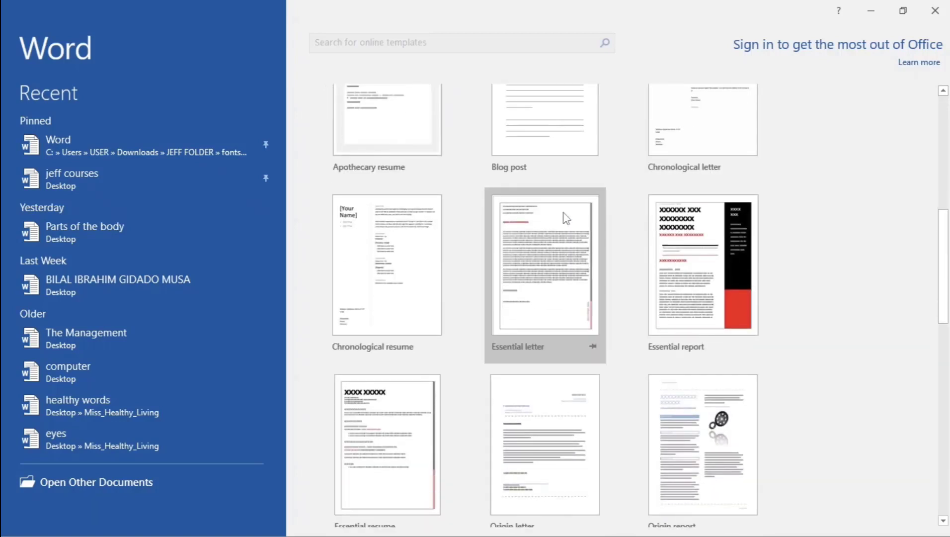
{"action": "scroll", "coordinate": [564, 217], "scroll_direction": "up", "scroll_amount": 9}
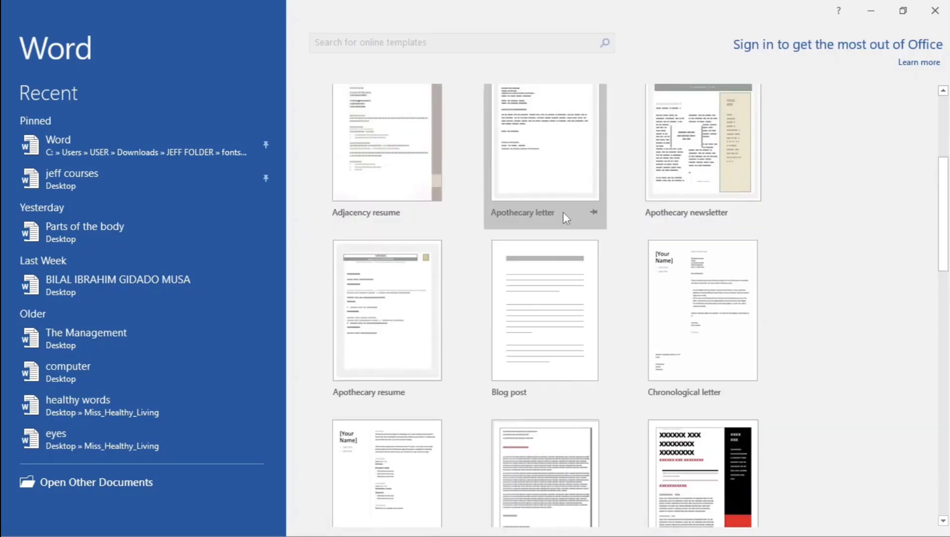
{"action": "scroll", "coordinate": [564, 213], "scroll_direction": "up", "scroll_amount": 1}
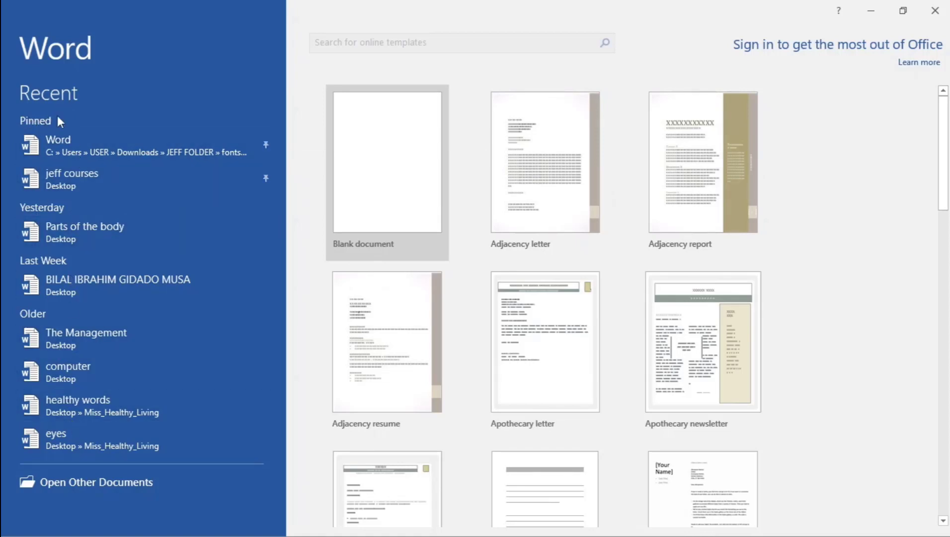
- Pin the Parts of the body document to the recent list and unpin it again
{"action": "left_click", "coordinate": [153, 133]}
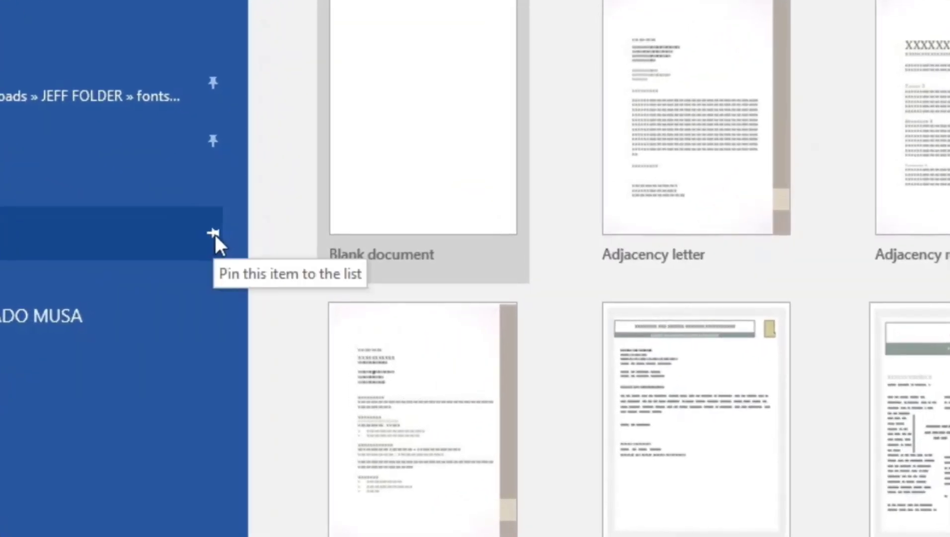
{"action": "left_click", "coordinate": [215, 235]}
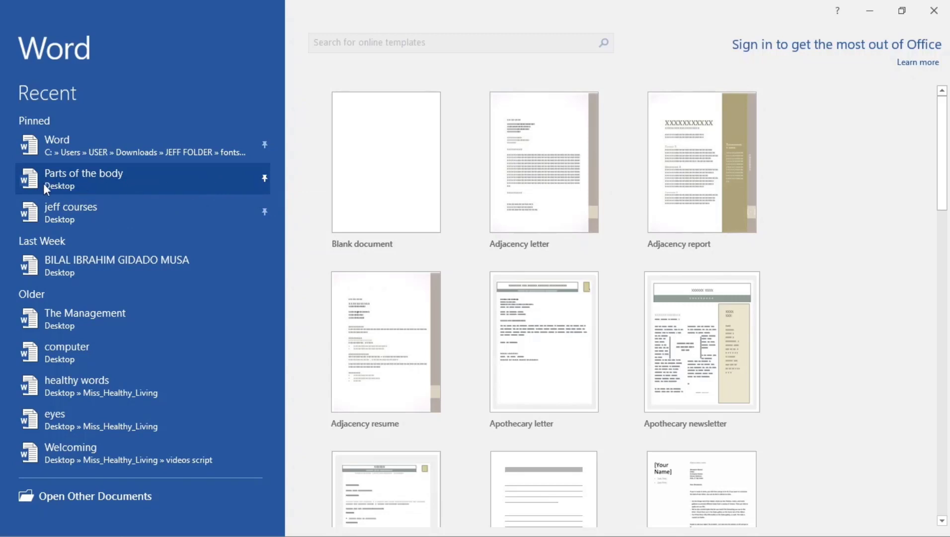
{"action": "left_click", "coordinate": [265, 178]}
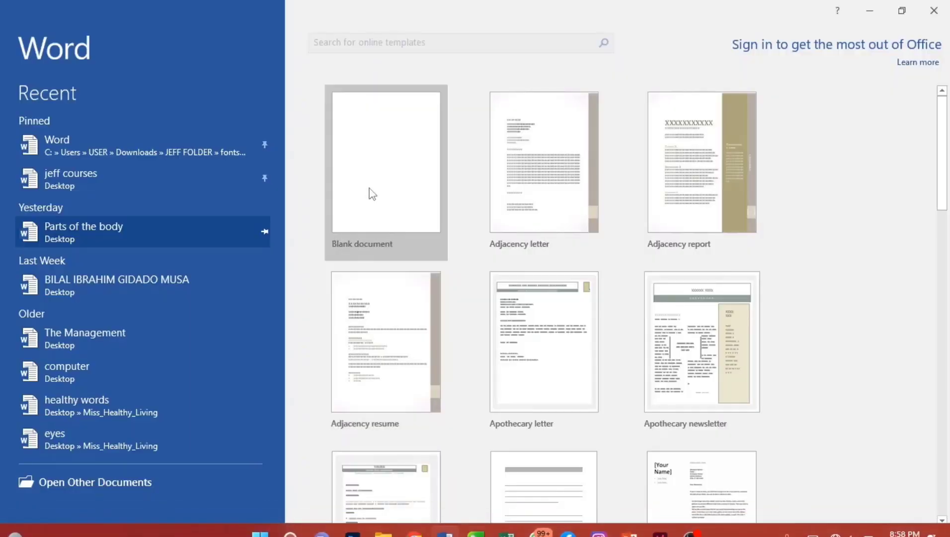
- Open a blank document and hide the ruler through the Tell me search for 'rule'
{"action": "left_click", "coordinate": [370, 144]}
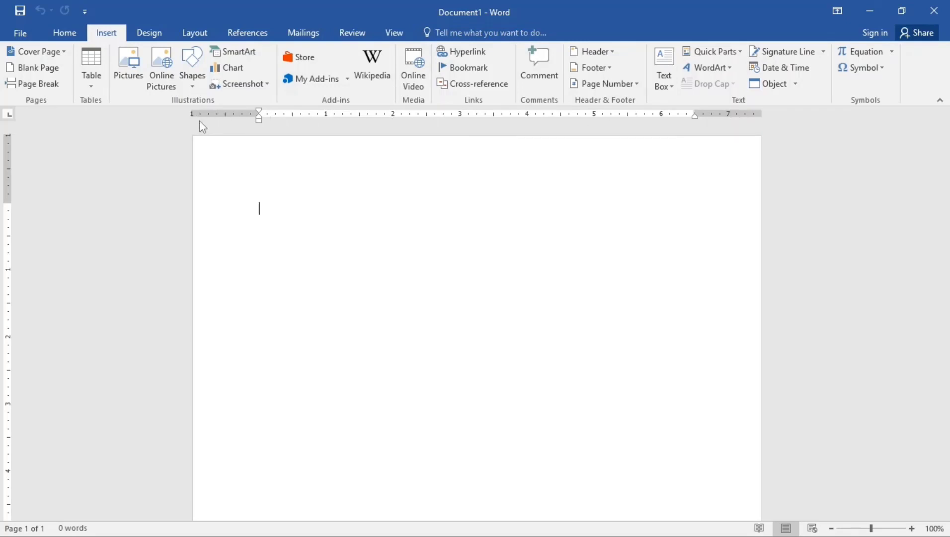
{"action": "left_click", "coordinate": [461, 38]}
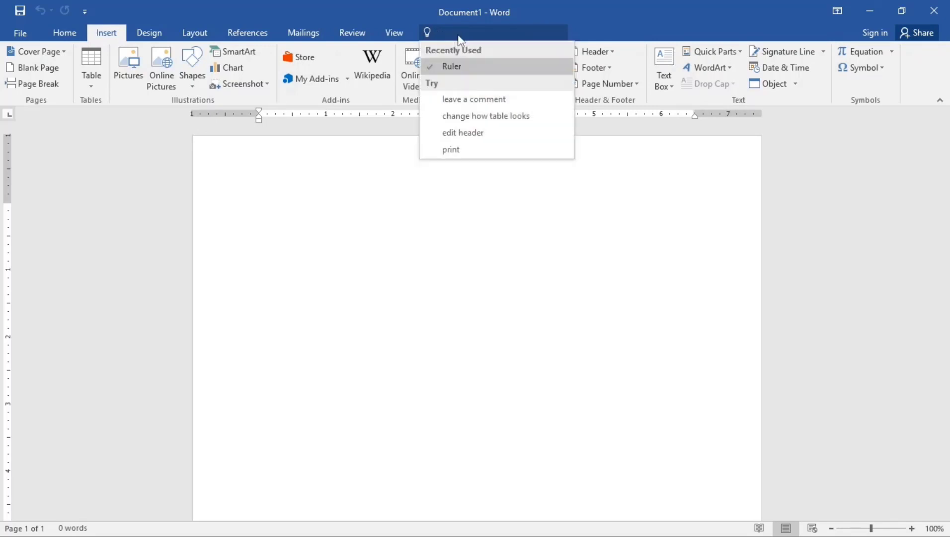
{"action": "type", "text": "ruler"}
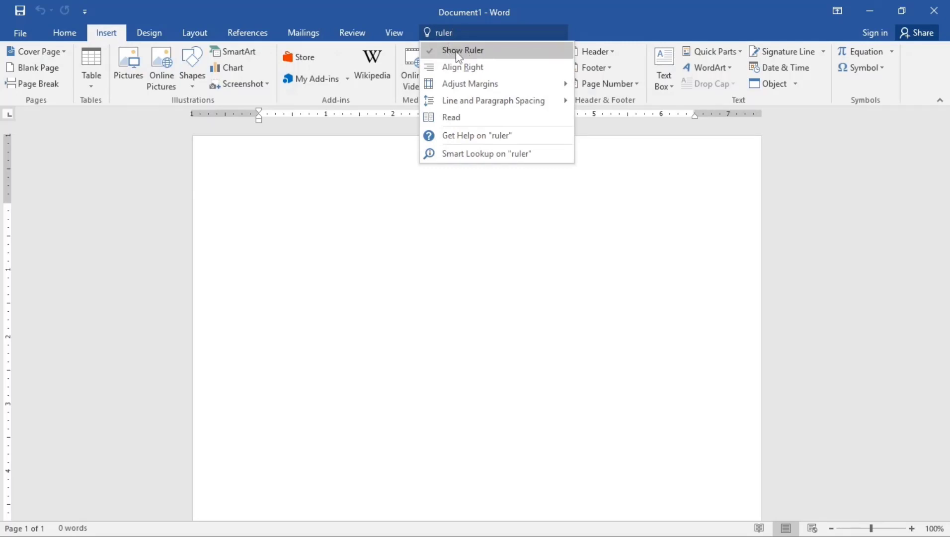
{"action": "left_click", "coordinate": [454, 51]}
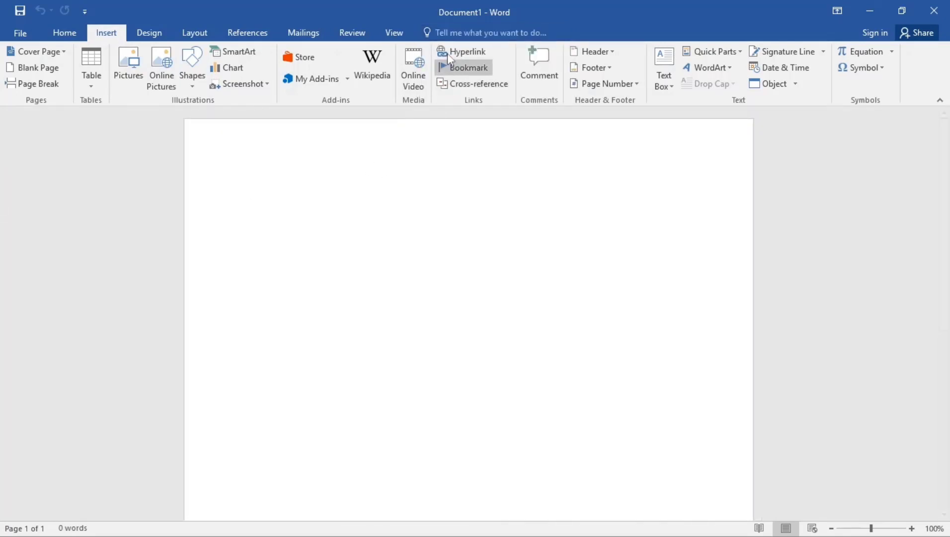
- Show the ruler again by searching Tell me for 'ruler'
{"action": "left_click", "coordinate": [454, 34]}
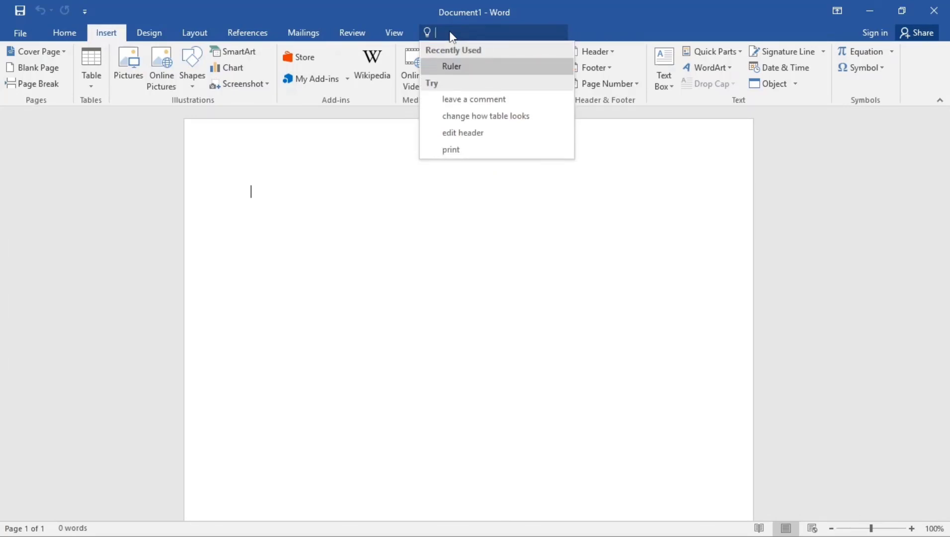
{"action": "type", "text": "ruler"}
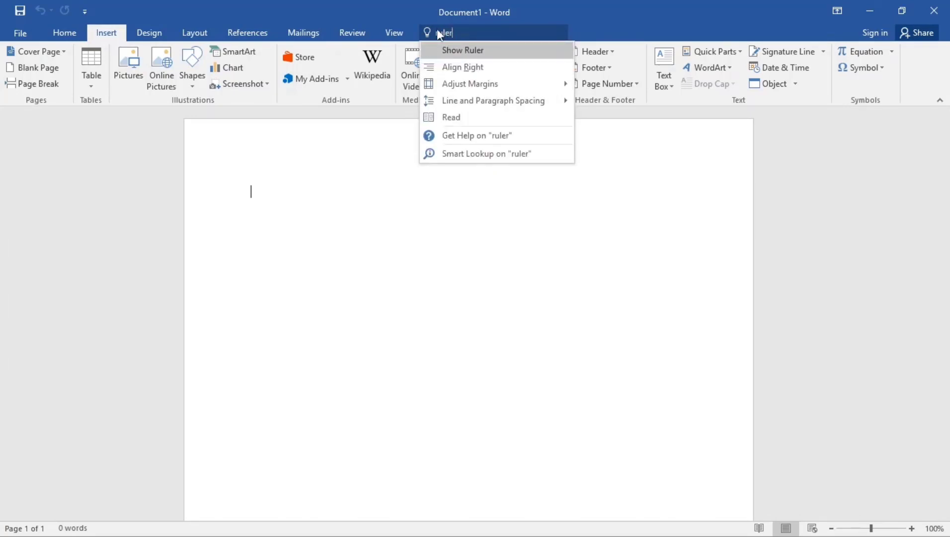
{"action": "left_click", "coordinate": [474, 51]}
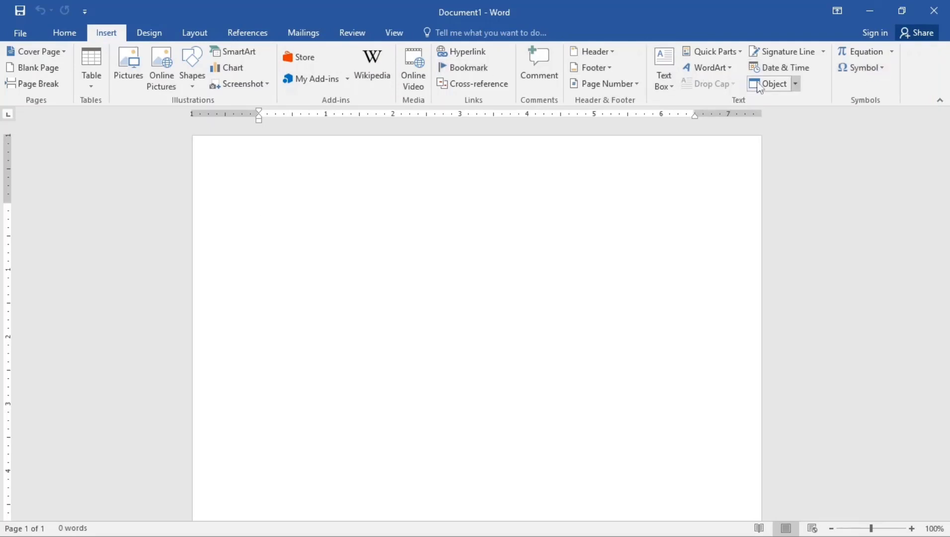
- Add the Bold and Pictures commands to the Quick Access Toolbar
{"action": "left_click", "coordinate": [66, 35]}
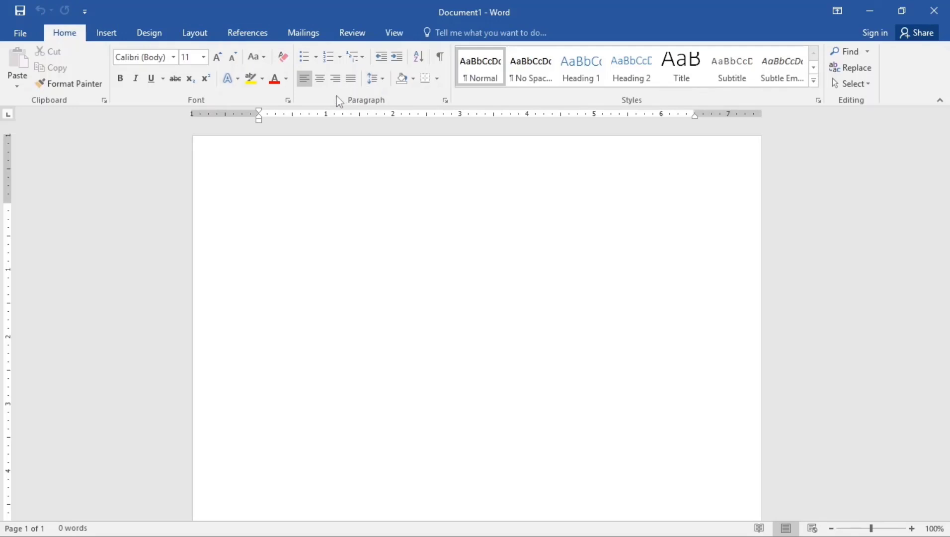
{"action": "right_click", "coordinate": [125, 86]}
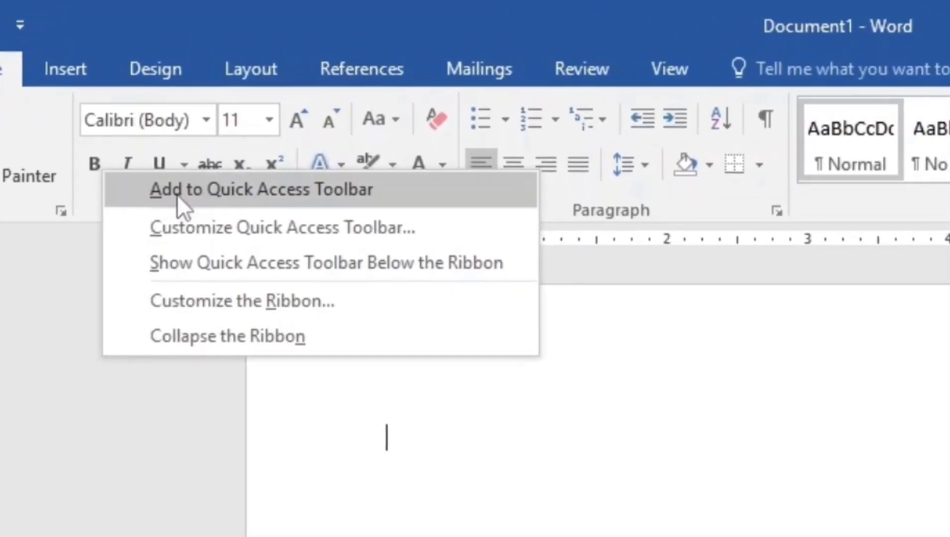
{"action": "left_click", "coordinate": [353, 189]}
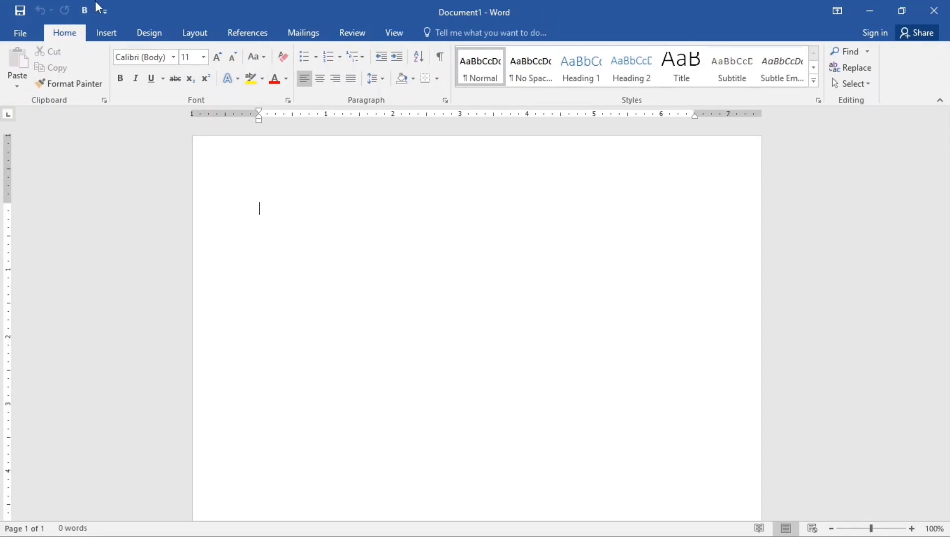
{"action": "left_click", "coordinate": [107, 33]}
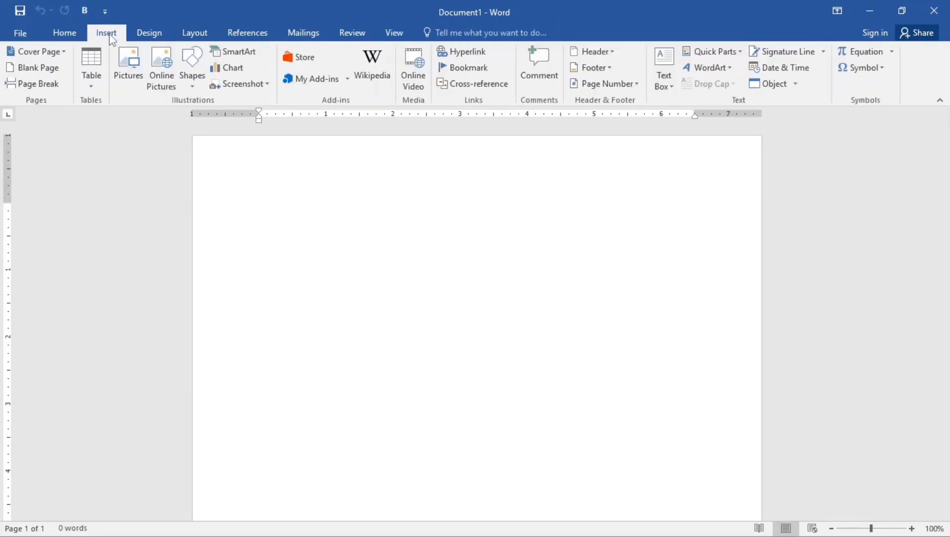
{"action": "right_click", "coordinate": [133, 77]}
{"action": "left_click", "coordinate": [160, 87]}
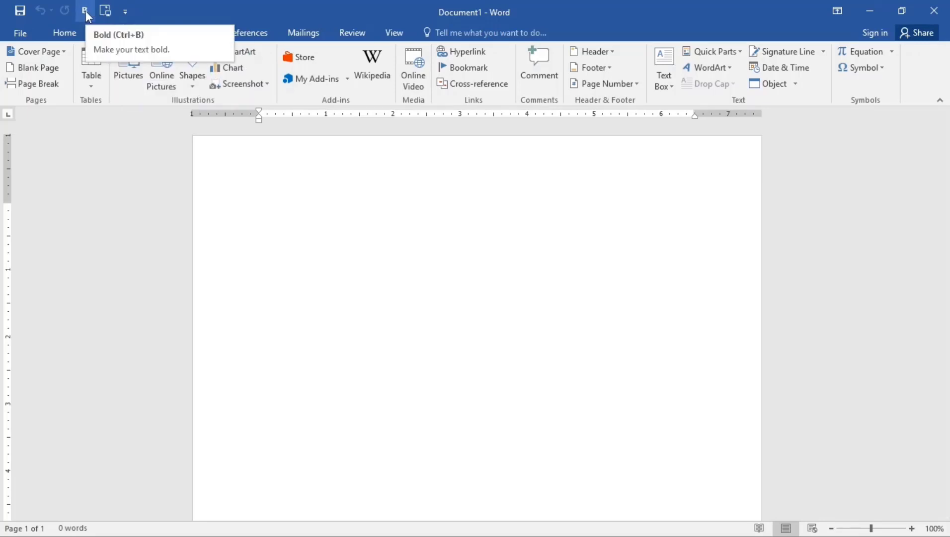
- Remove the Bold and Pictures commands from the Quick Access Toolbar
{"action": "right_click", "coordinate": [85, 10]}
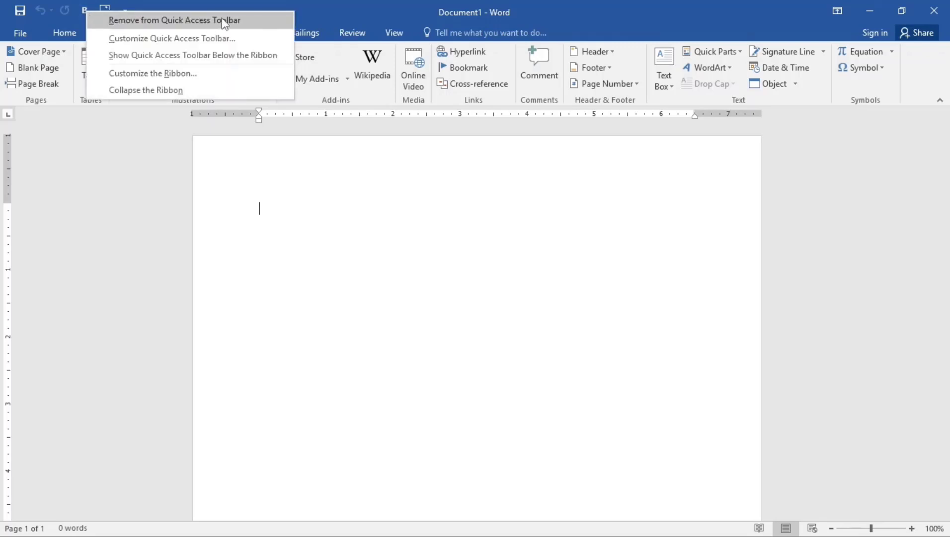
{"action": "left_click", "coordinate": [205, 21]}
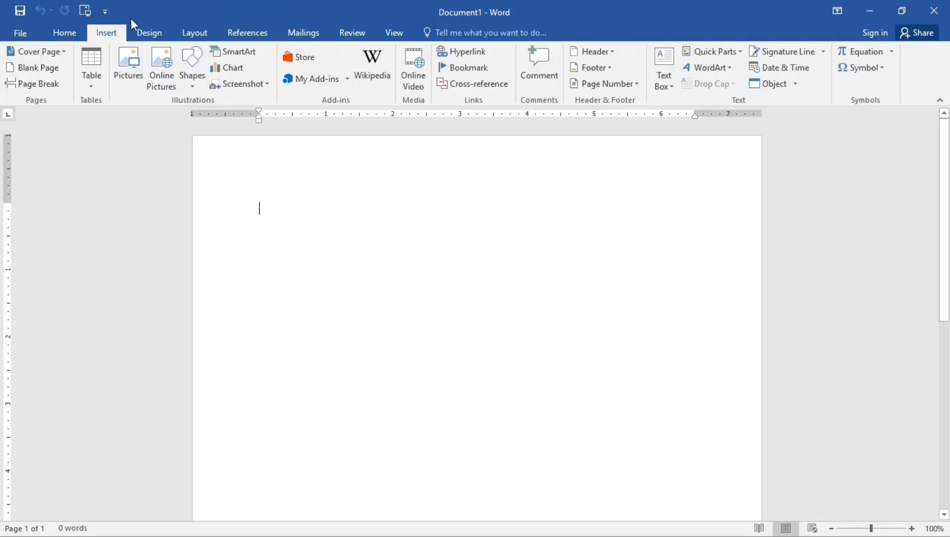
{"action": "right_click", "coordinate": [86, 12]}
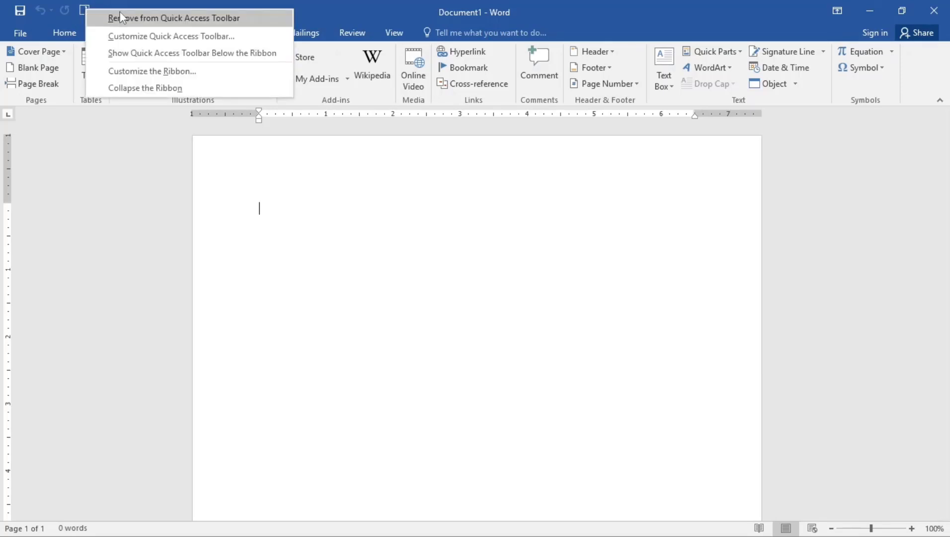
{"action": "left_click", "coordinate": [148, 17]}
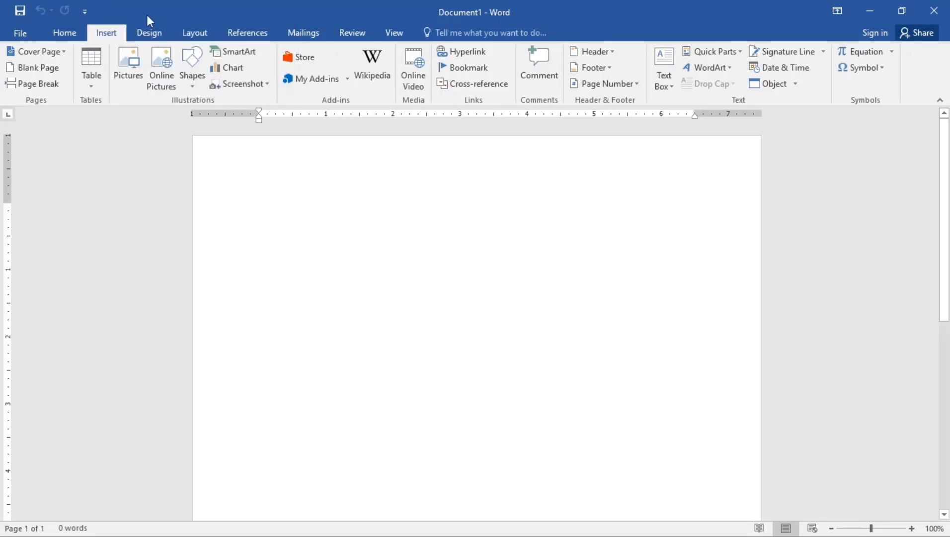
- Open the Font dialog from the Home ribbon and close it
{"action": "left_click", "coordinate": [74, 30]}
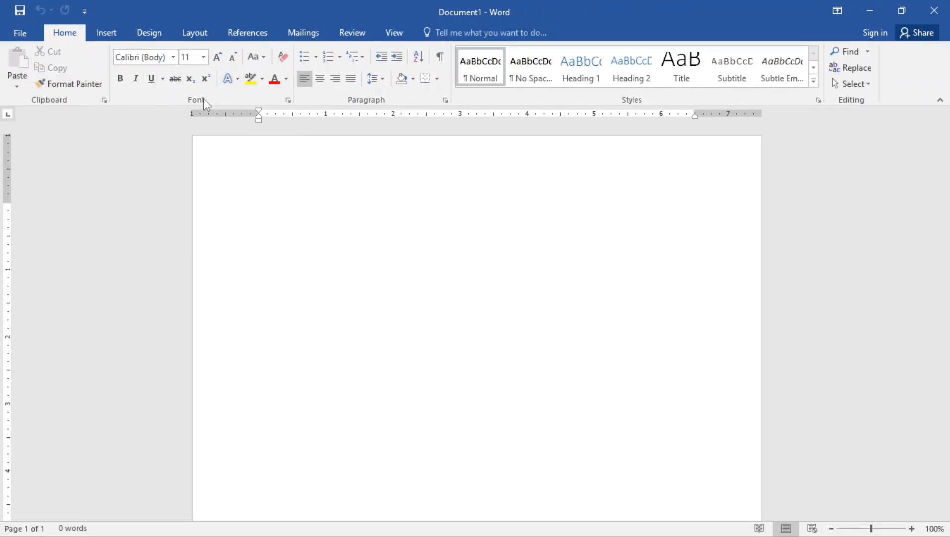
{"action": "left_click", "coordinate": [288, 100]}
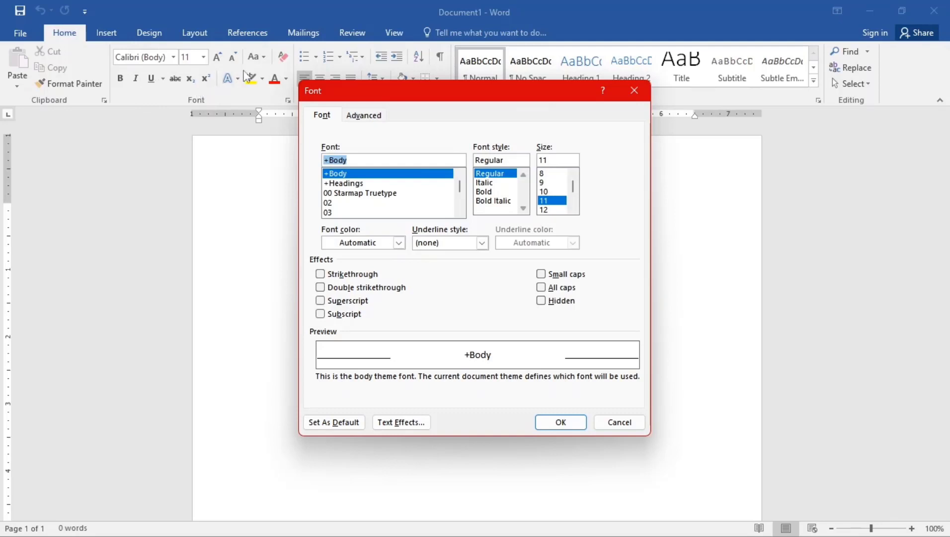
{"action": "left_click", "coordinate": [577, 422]}
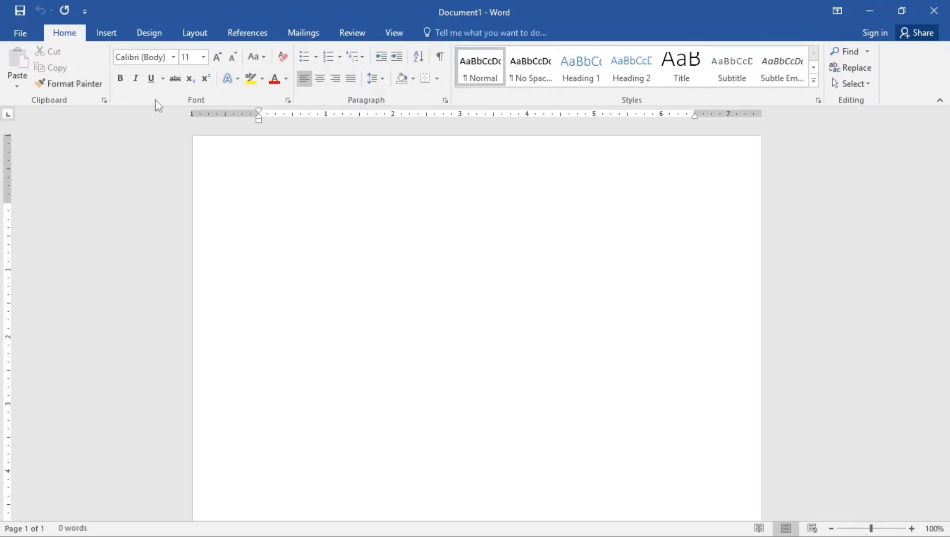
- Browse the Insert, Design, Review and Home ribbon tabs
{"action": "left_click", "coordinate": [114, 37]}
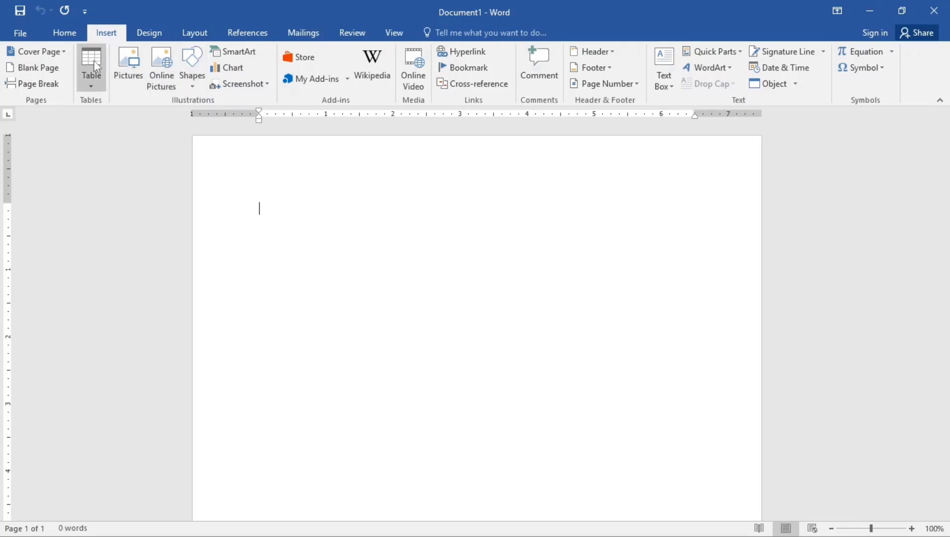
{"action": "left_click", "coordinate": [150, 33]}
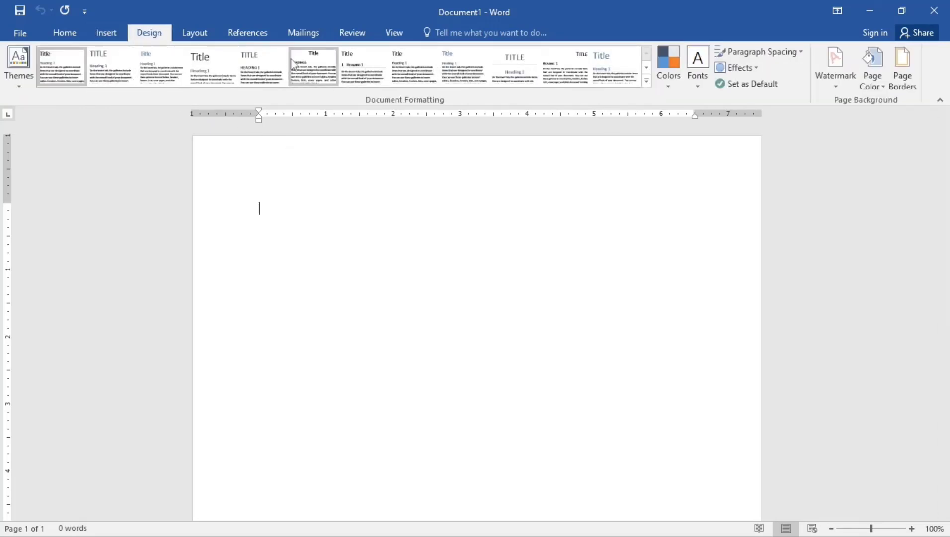
{"action": "left_click", "coordinate": [358, 35]}
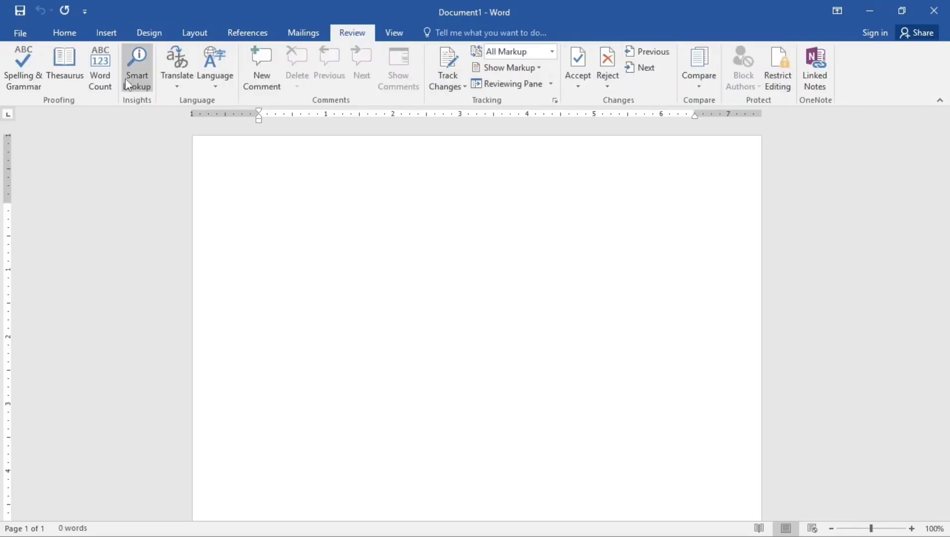
{"action": "left_click", "coordinate": [64, 32]}
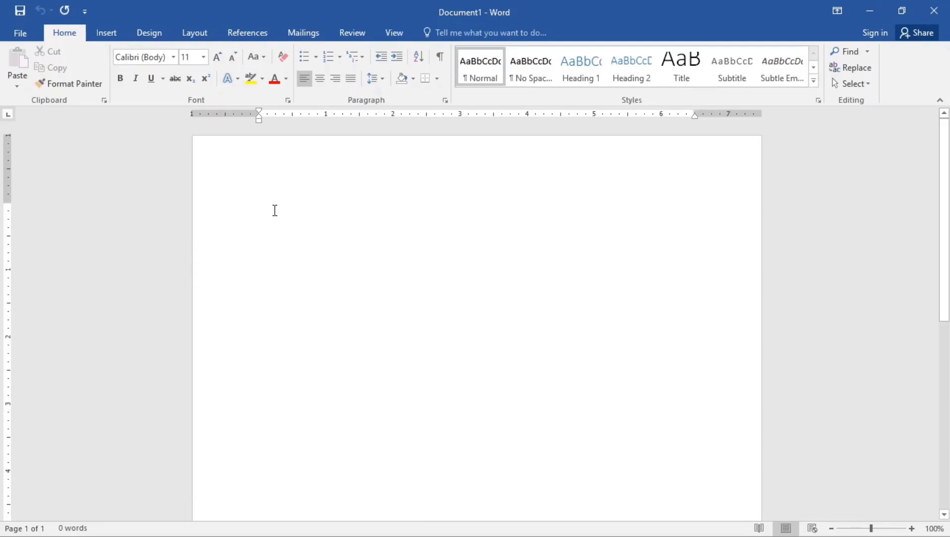
- Type YOUTUBE in capital letters at the start of the document
{"action": "key", "text": "Caps_Lock"}
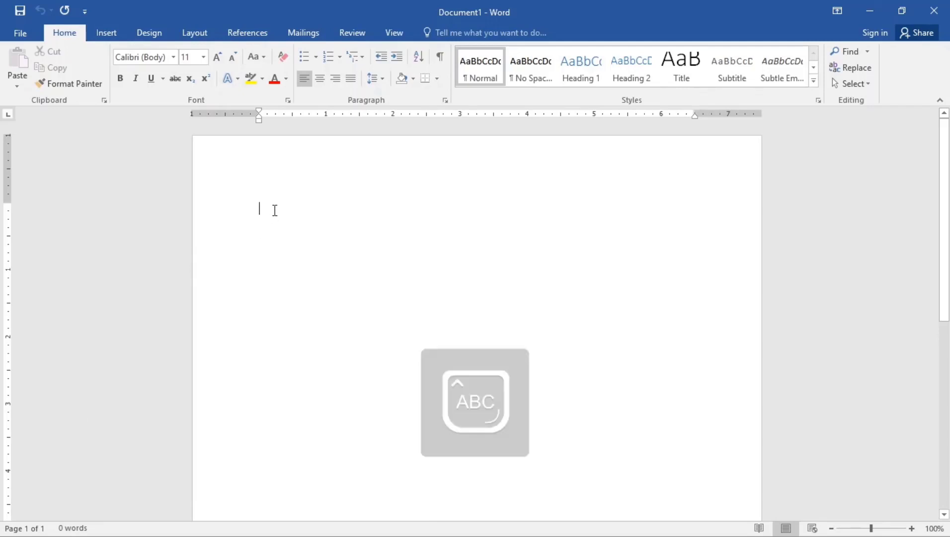
{"action": "type", "text": "YOUTUB"}
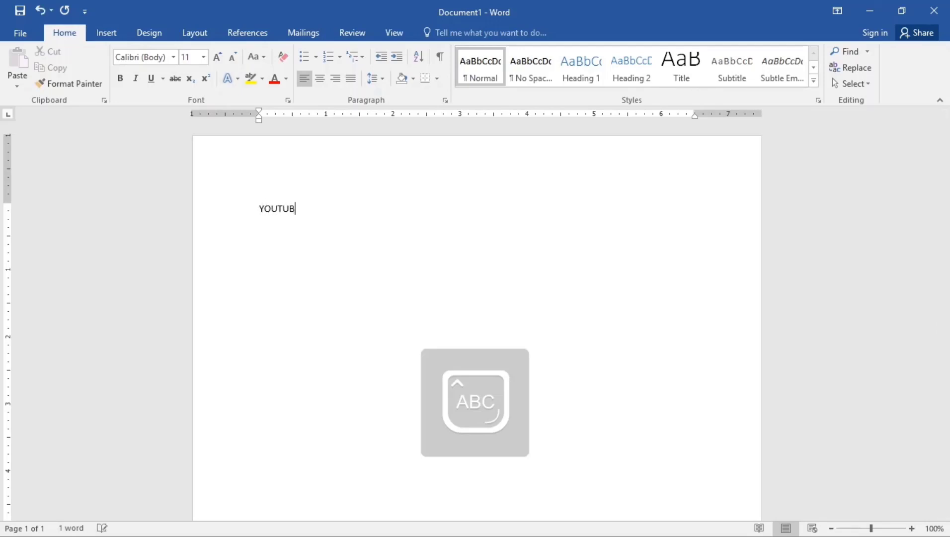
{"action": "type", "text": "E"}
{"action": "key", "text": "Caps_Lock"}
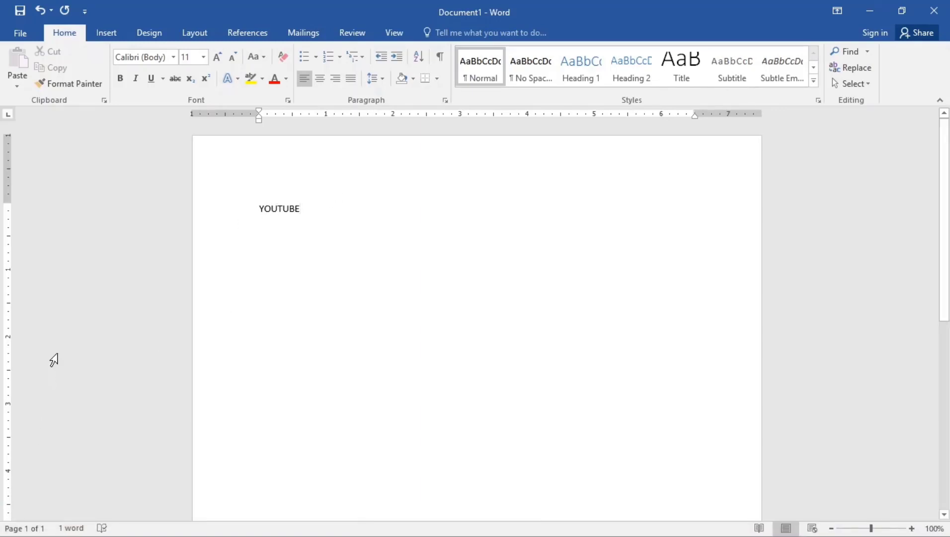
{"action": "left_click", "coordinate": [115, 34]}
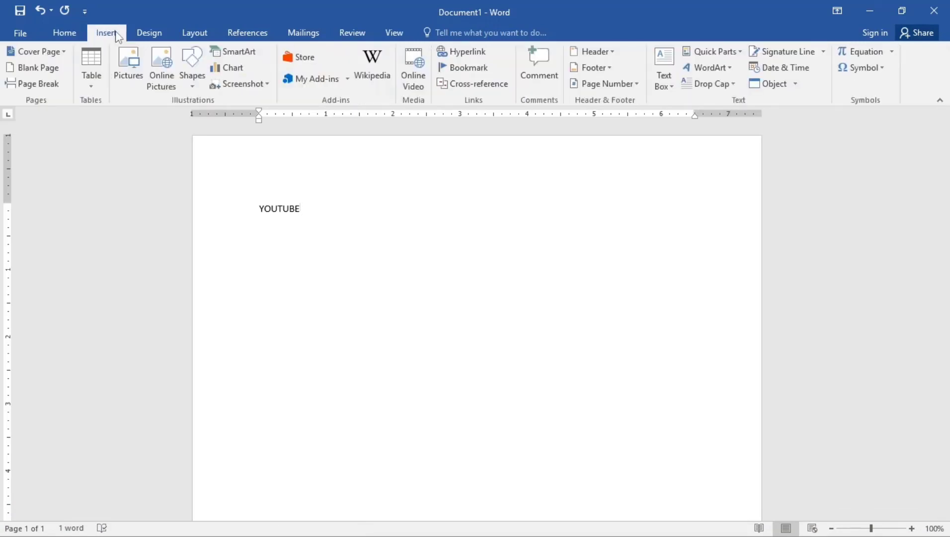
- Insert a blank page after the YOUTUBE text
{"action": "left_click", "coordinate": [40, 68]}
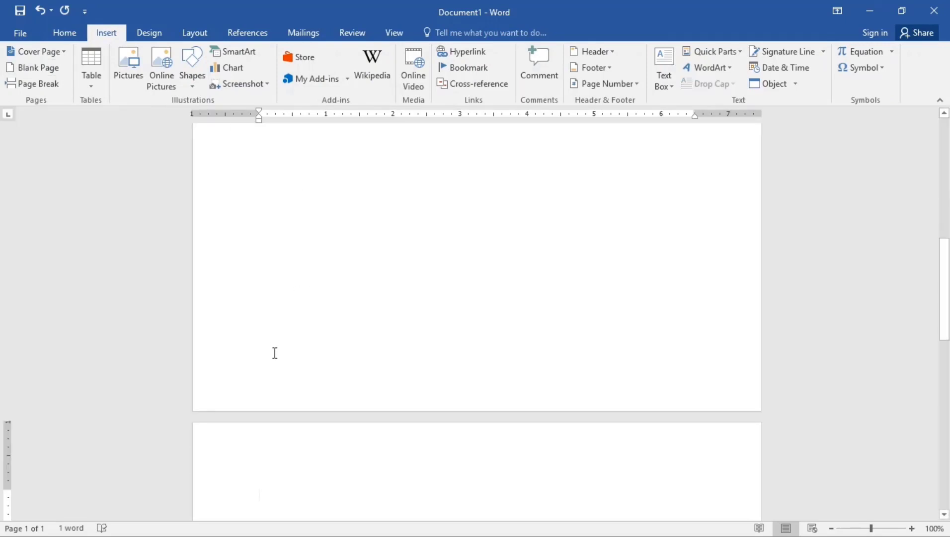
{"action": "scroll", "coordinate": [275, 353], "scroll_direction": "down", "scroll_amount": 2}
{"action": "scroll", "coordinate": [275, 354], "scroll_direction": "down", "scroll_amount": 3}
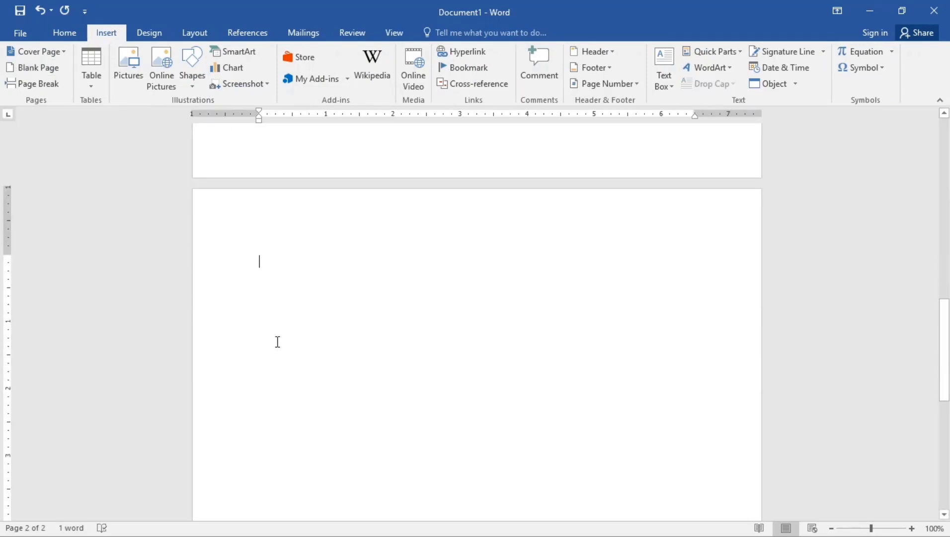
{"action": "scroll", "coordinate": [278, 342], "scroll_direction": "up", "scroll_amount": 4}
{"action": "scroll", "coordinate": [278, 341], "scroll_direction": "up", "scroll_amount": 10}
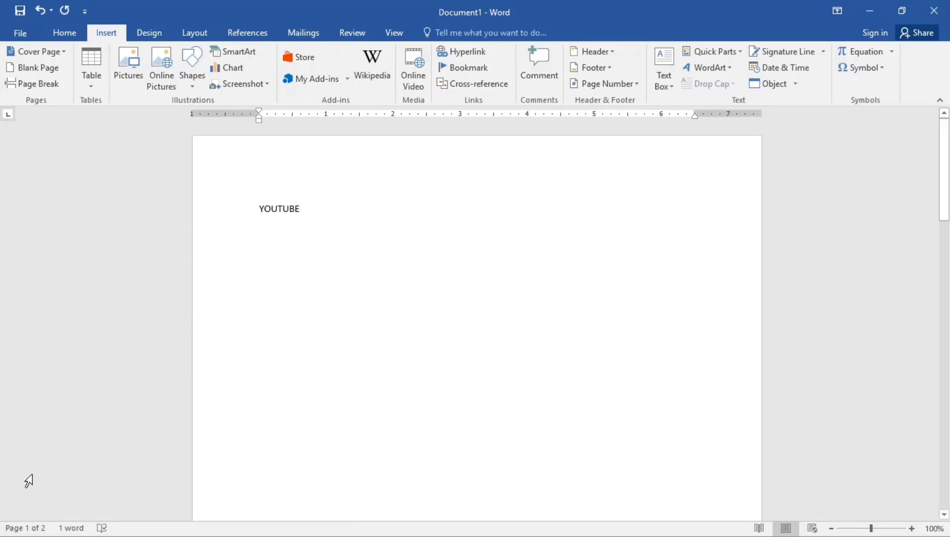
- Switch the document to Read Mode and then return to the normal editing view
{"action": "scroll", "coordinate": [378, 238], "scroll_direction": "down", "scroll_amount": 1}
{"action": "scroll", "coordinate": [380, 239], "scroll_direction": "up", "scroll_amount": 1}
{"action": "scroll", "coordinate": [427, 259], "scroll_direction": "down", "scroll_amount": 10}
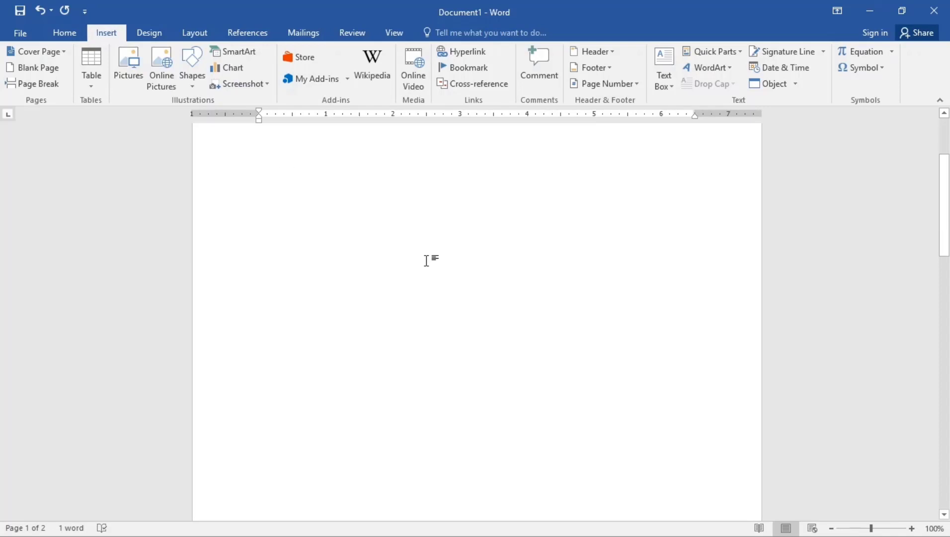
{"action": "scroll", "coordinate": [427, 260], "scroll_direction": "down", "scroll_amount": 7}
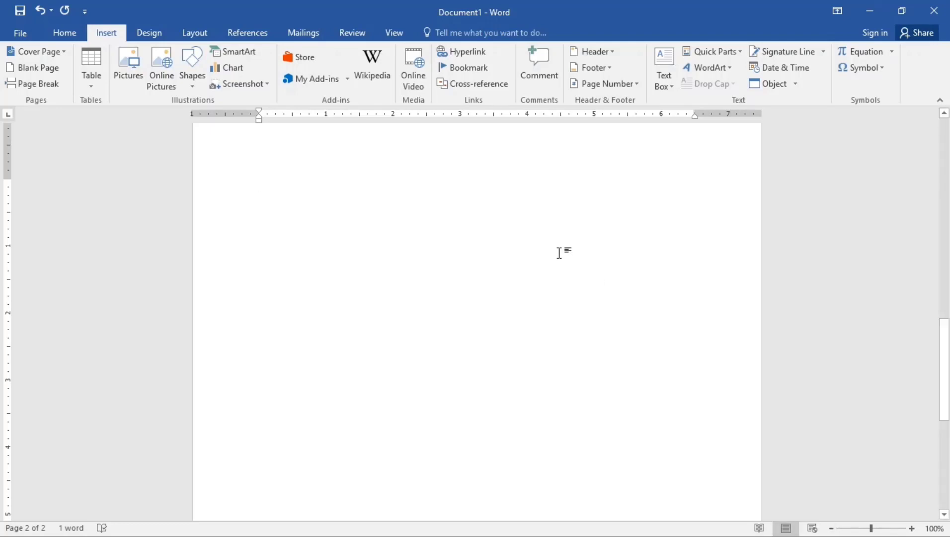
{"action": "left_click", "coordinate": [759, 528]}
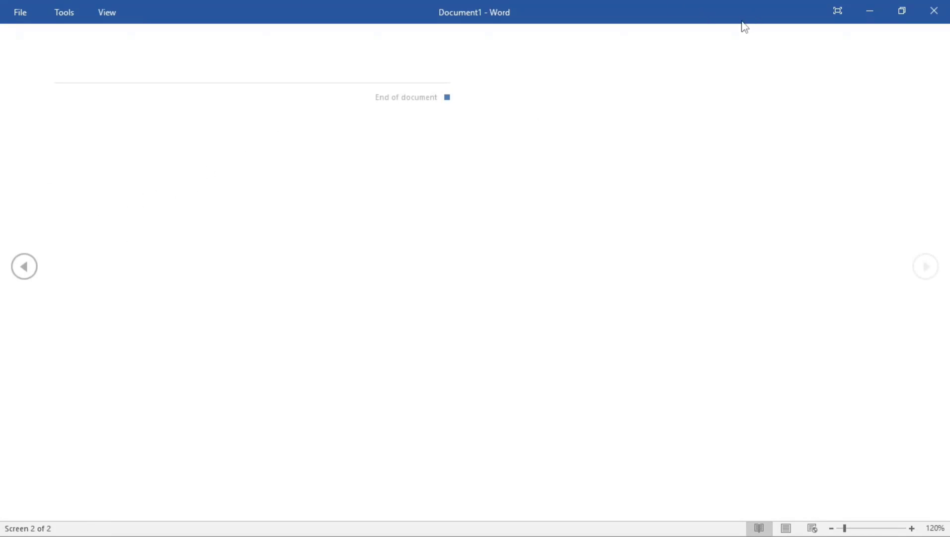
{"action": "key", "text": "Escape"}
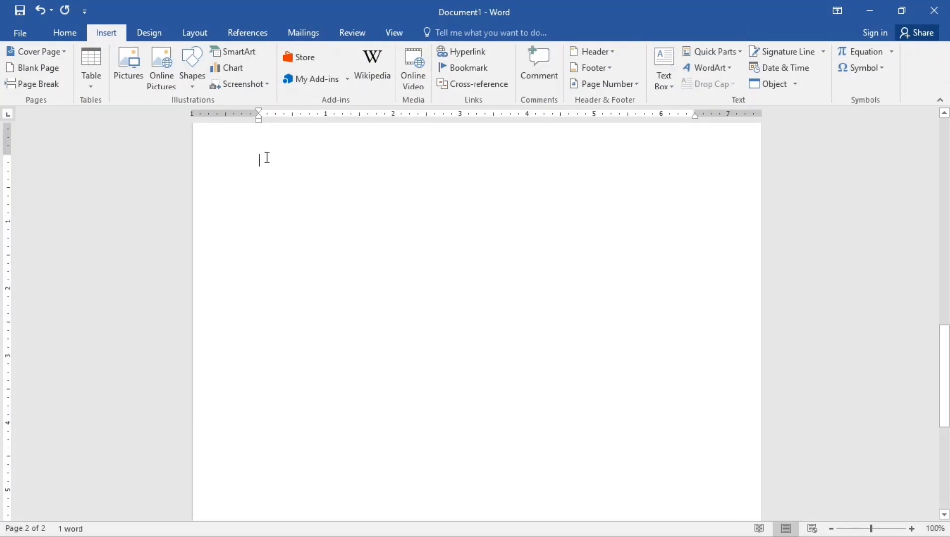
- Select the word YOUTUBE and delete it
{"action": "scroll", "coordinate": [266, 291], "scroll_direction": "up", "scroll_amount": 10}
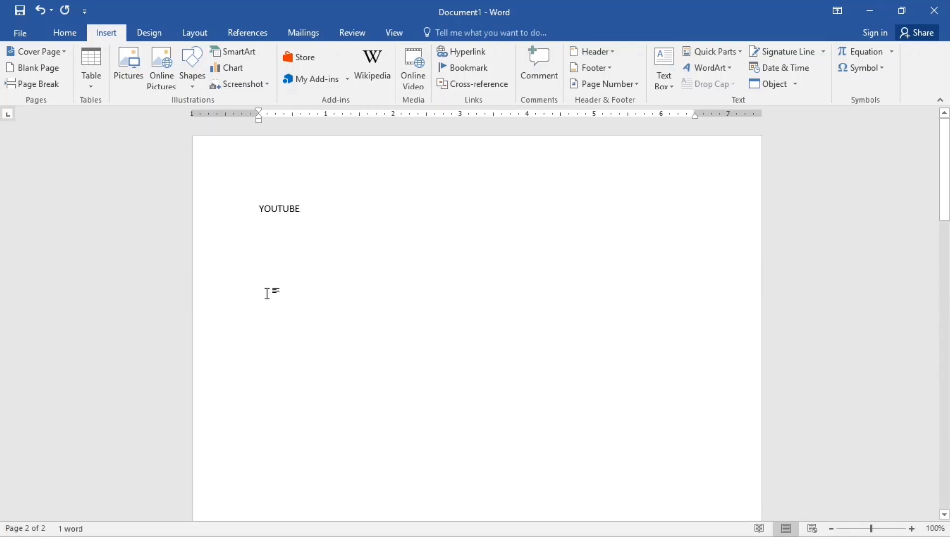
{"action": "left_click_drag", "start_coordinate": [287, 209], "coordinate": [237, 212]}
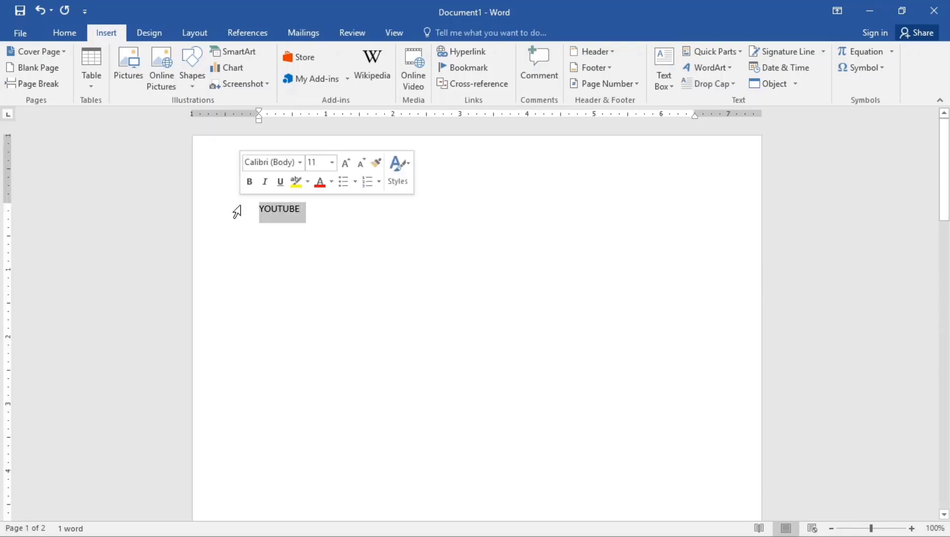
{"action": "key", "text": "BackSpace"}
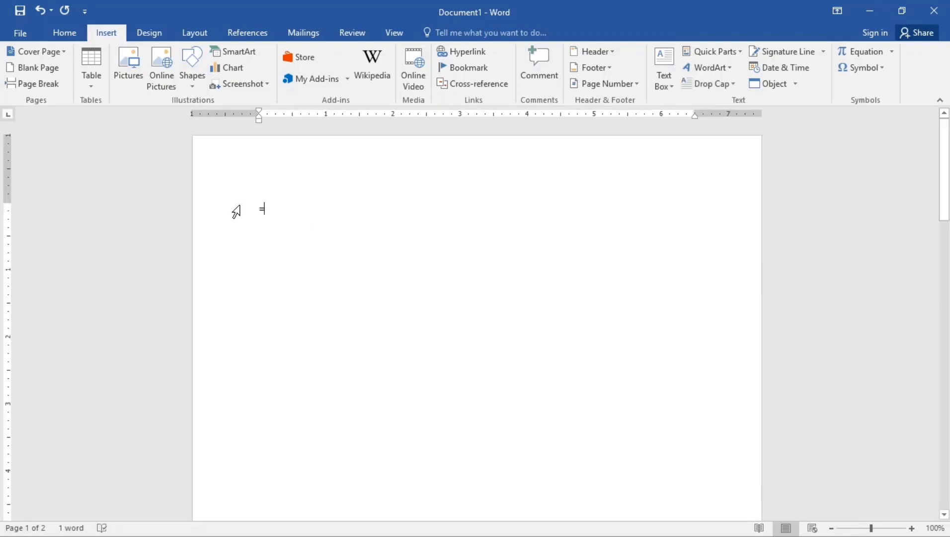
- Generate four paragraphs of sample text by entering =rand(4,5) on the first line
{"action": "type", "text": "=r"}
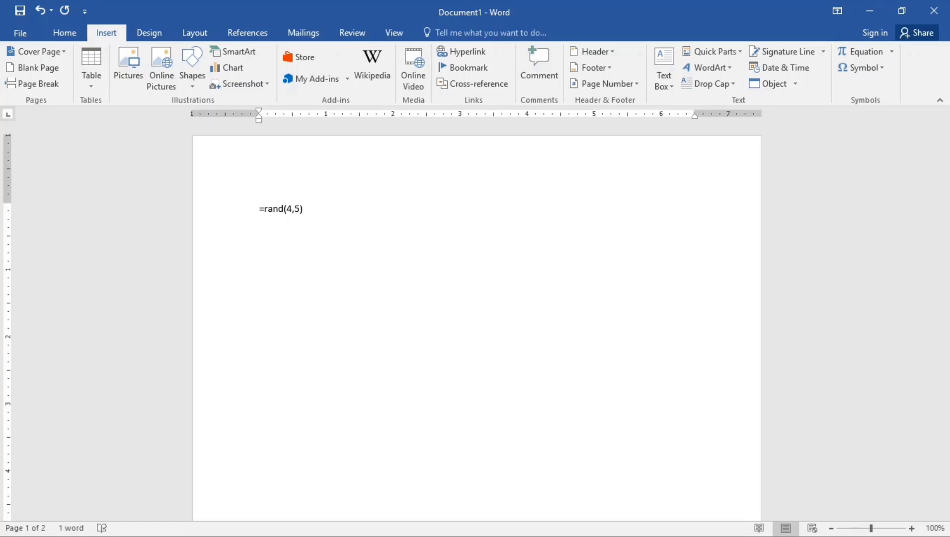
{"action": "type", "text": "and(4,5)"}
{"action": "key", "text": "Return"}
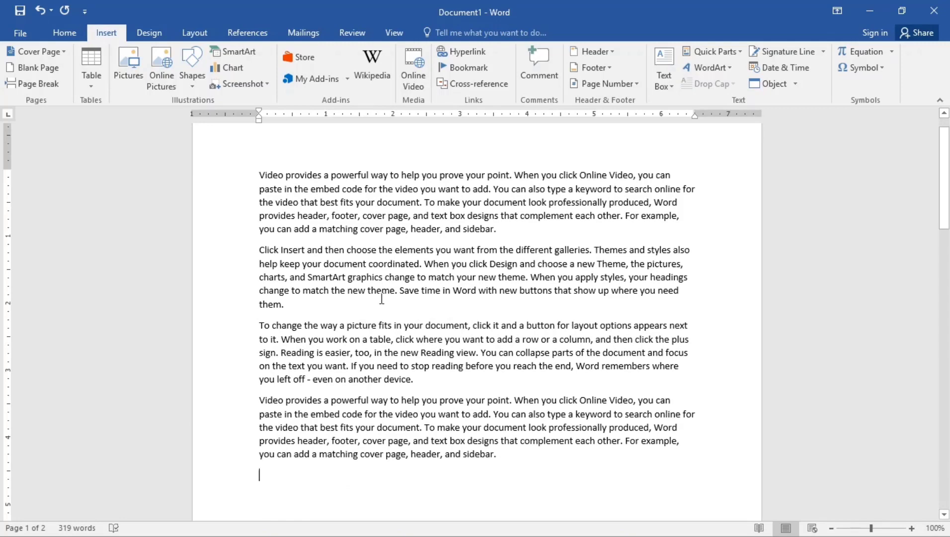
- Copy all four sample paragraphs and paste them onto the blank second page
{"action": "left_click_drag", "start_coordinate": [493, 454], "coordinate": [252, 157]}
{"action": "key", "text": "ctrl+c"}
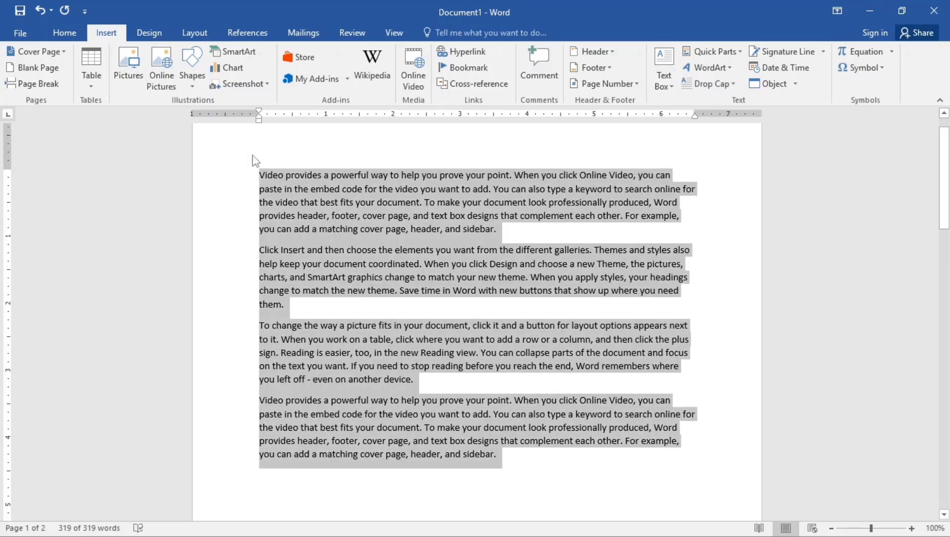
{"action": "scroll", "coordinate": [372, 286], "scroll_direction": "down", "scroll_amount": 15}
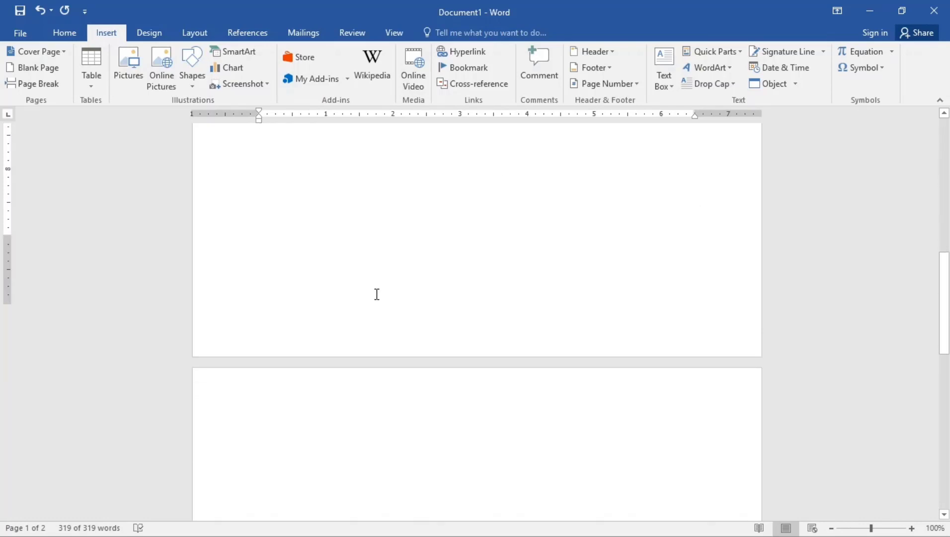
{"action": "left_click", "coordinate": [310, 317]}
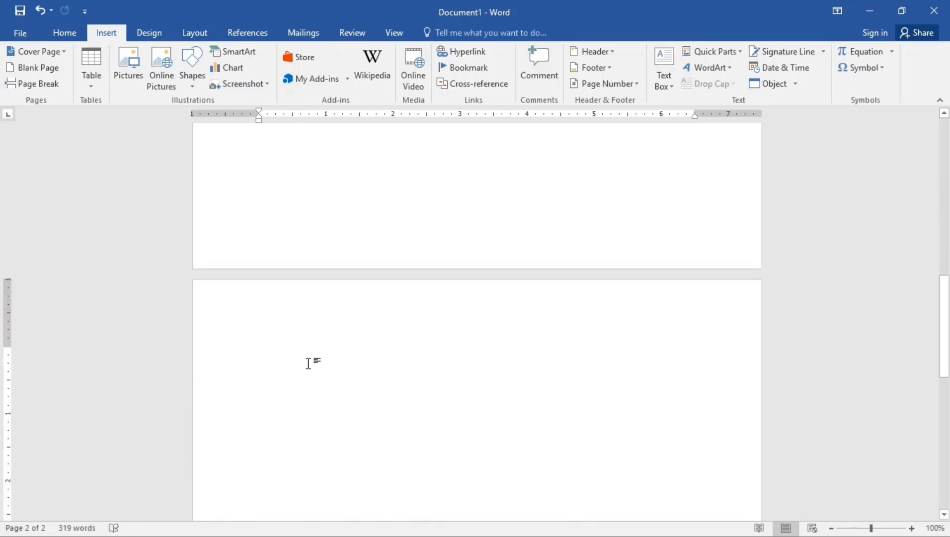
{"action": "key", "text": "ctrl+v"}
- View the document in Read Mode, paging back and forth between screens, then exit Read Mode
{"action": "scroll", "coordinate": [751, 276], "scroll_direction": "up", "scroll_amount": 2}
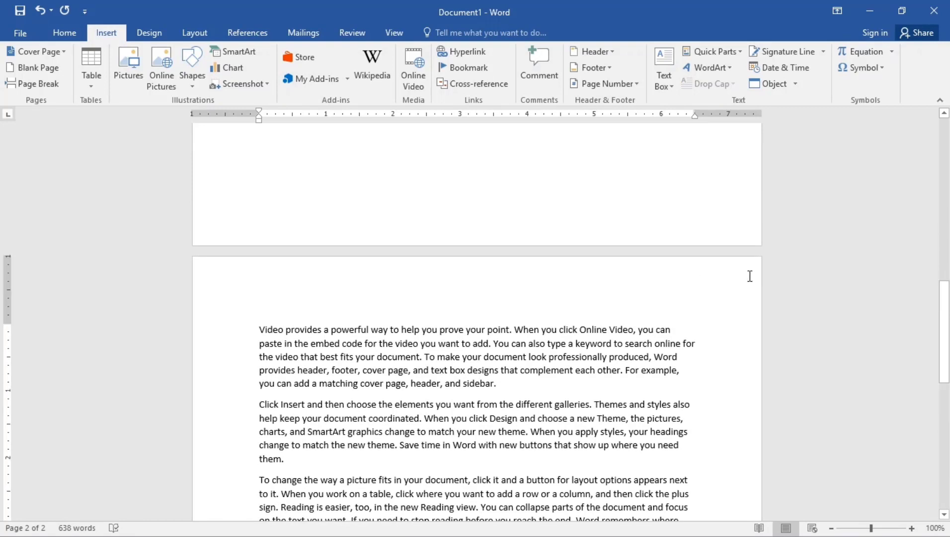
{"action": "left_click", "coordinate": [761, 268]}
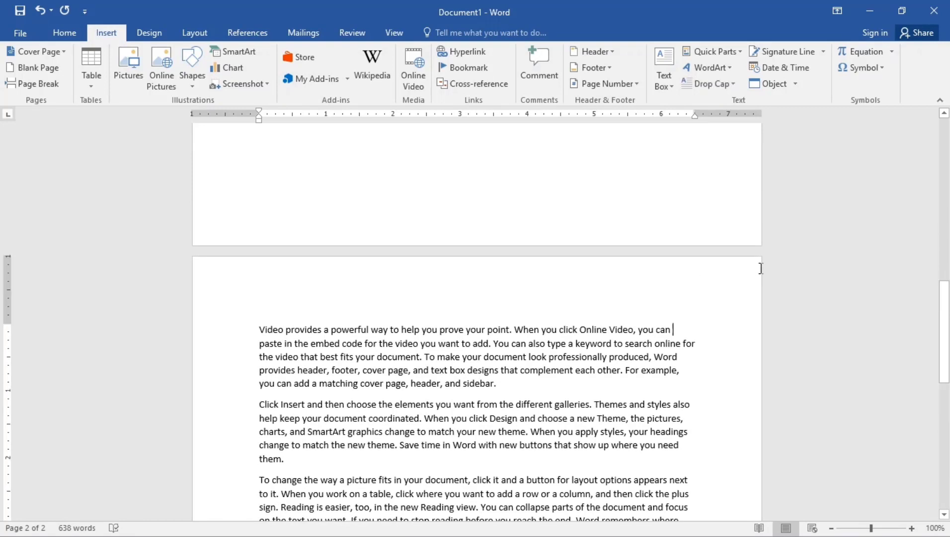
{"action": "left_click", "coordinate": [761, 528]}
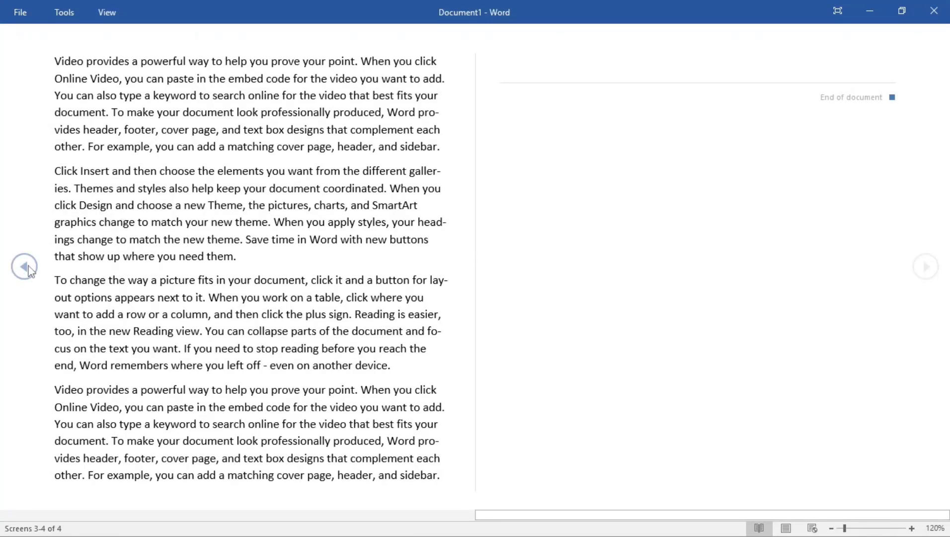
{"action": "left_click", "coordinate": [24, 267]}
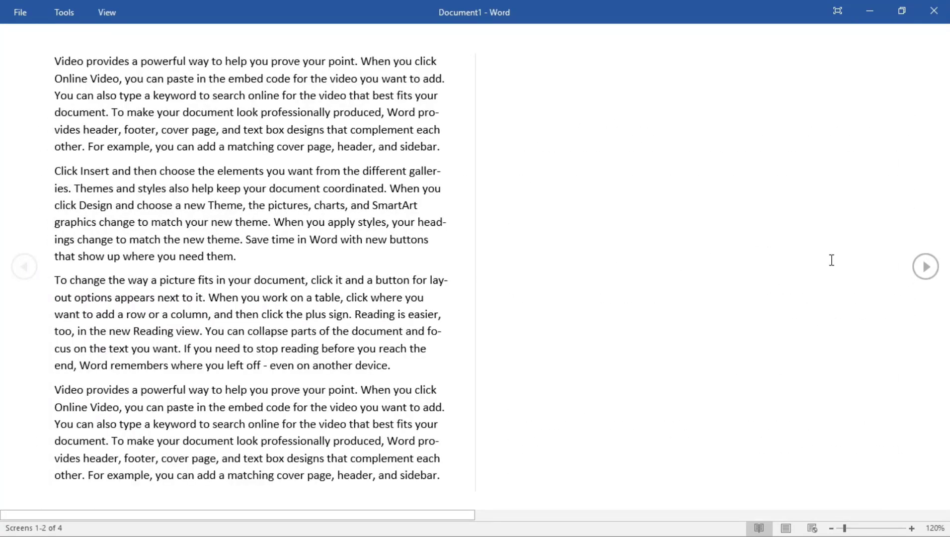
{"action": "left_click", "coordinate": [925, 267]}
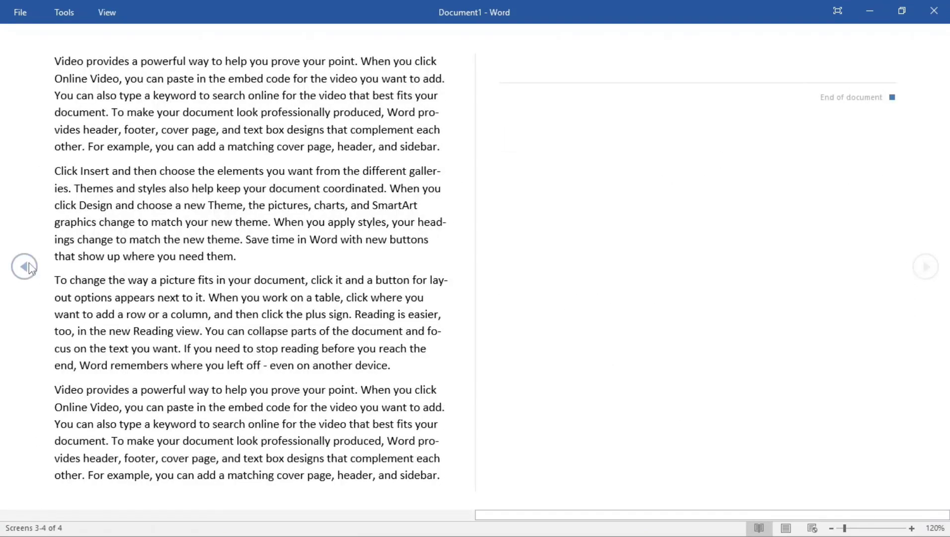
{"action": "left_click", "coordinate": [28, 268]}
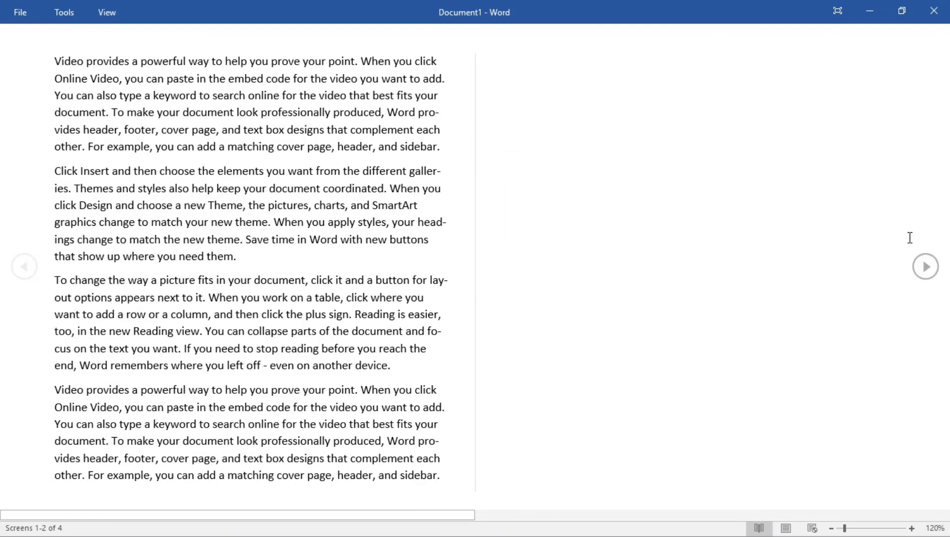
{"action": "left_click", "coordinate": [926, 266]}
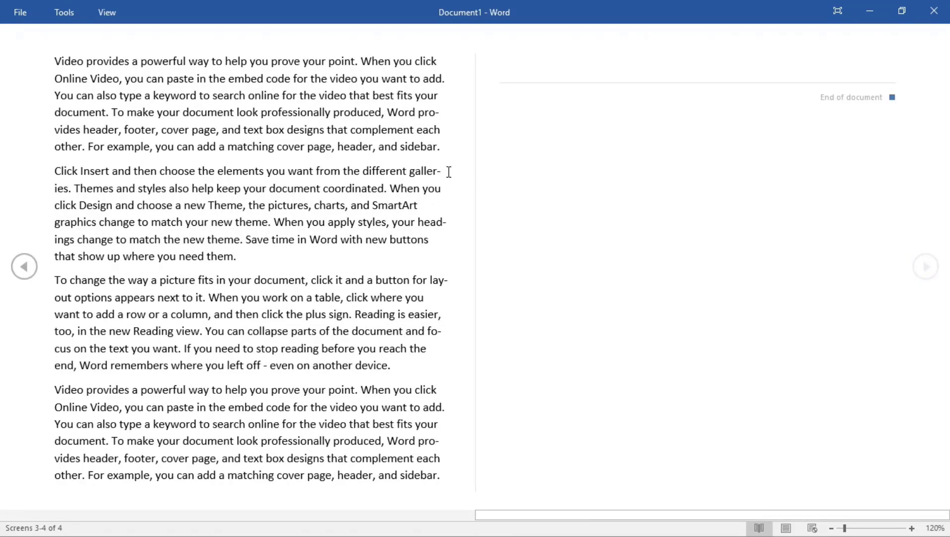
{"action": "key", "text": "Escape"}
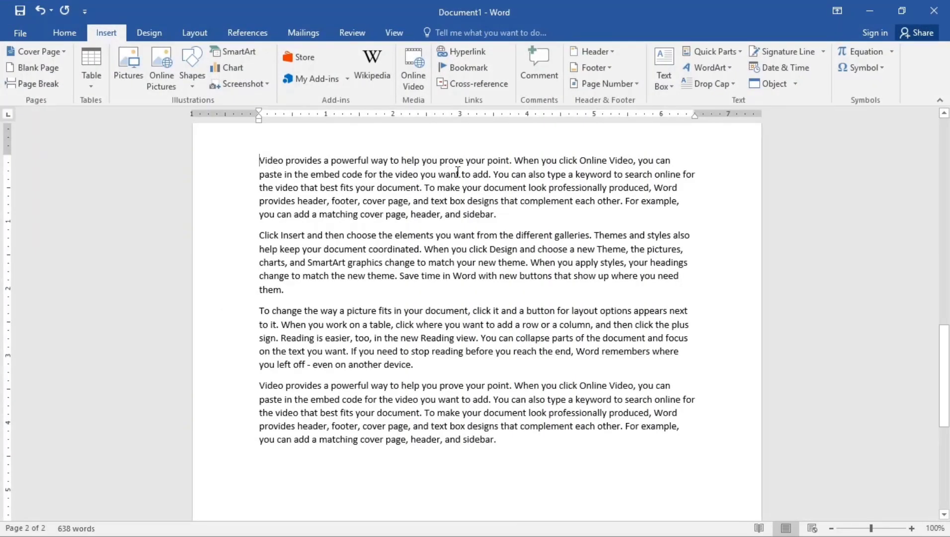
{"action": "scroll", "coordinate": [639, 238], "scroll_direction": "up", "scroll_amount": 5}
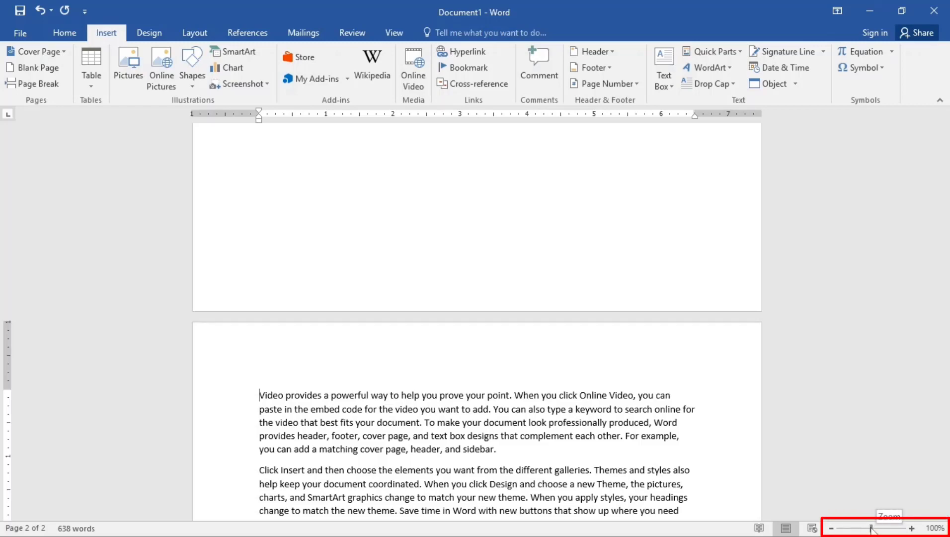
{"action": "mouse_move", "coordinate": [870, 528]}
{"action": "left_mouse_down"}
{"action": "mouse_move", "coordinate": [852, 531]}
{"action": "mouse_move", "coordinate": [886, 531]}
{"action": "mouse_move", "coordinate": [873, 531]}
{"action": "left_mouse_up"}
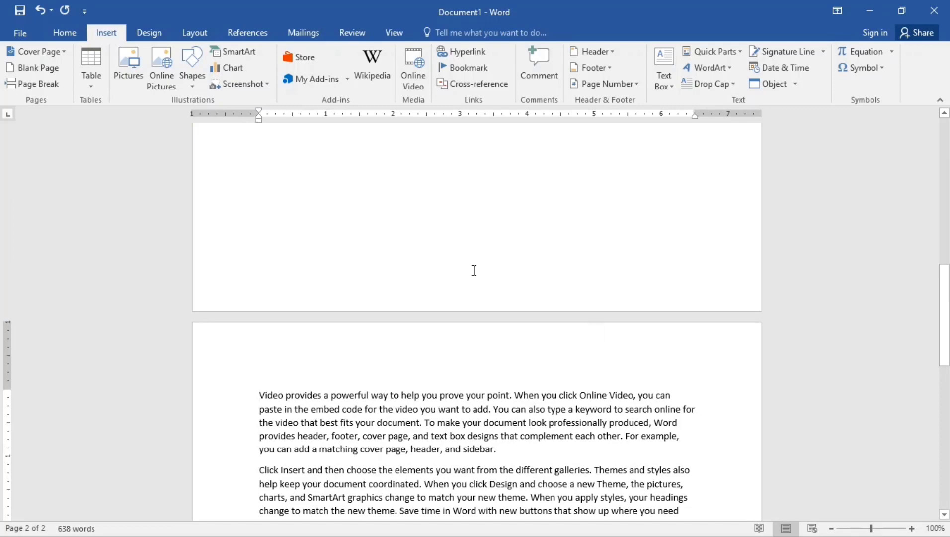
{"action": "scroll", "coordinate": [386, 244], "scroll_direction": "up", "scroll_amount": 10}
{"action": "scroll", "coordinate": [387, 256], "scroll_direction": "up", "scroll_amount": 3}
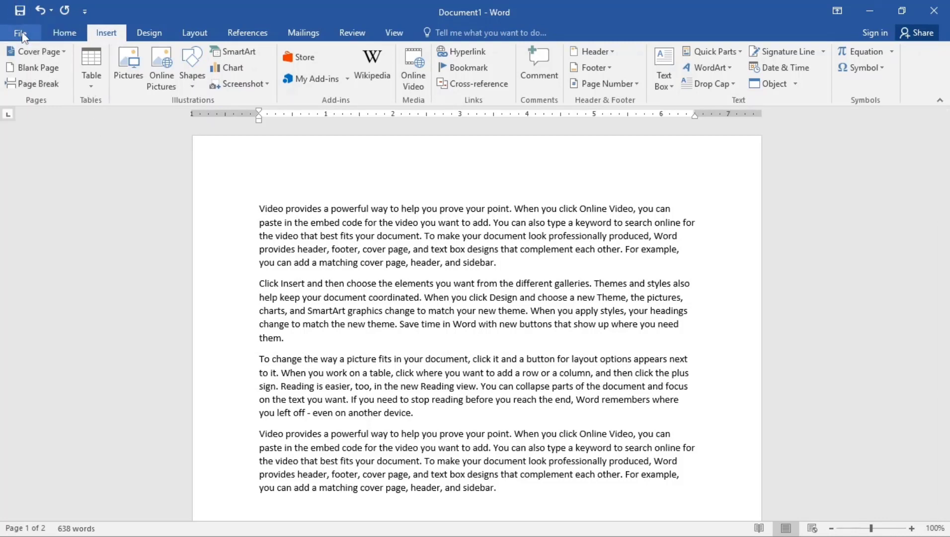
- Save the document to the Desktop with the file name Learning
{"action": "left_click", "coordinate": [23, 34]}
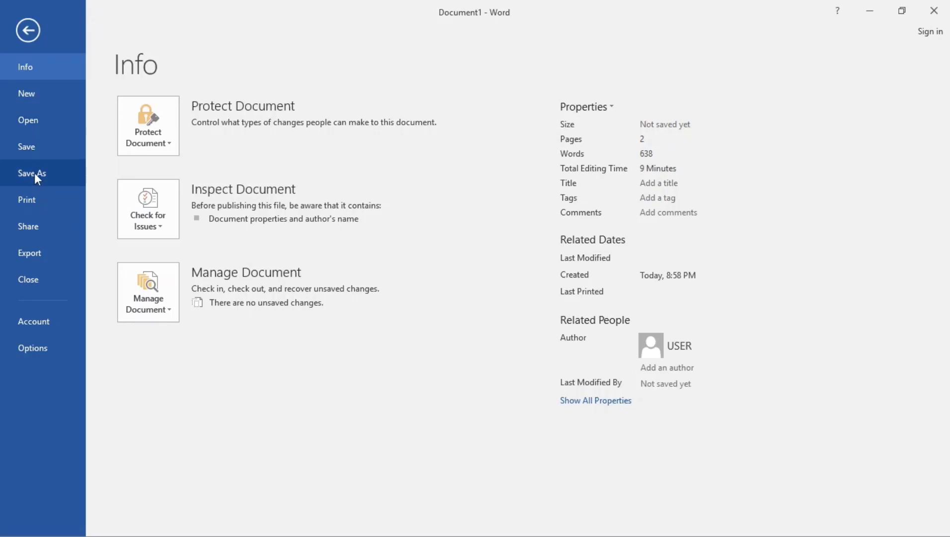
{"action": "left_click", "coordinate": [34, 173]}
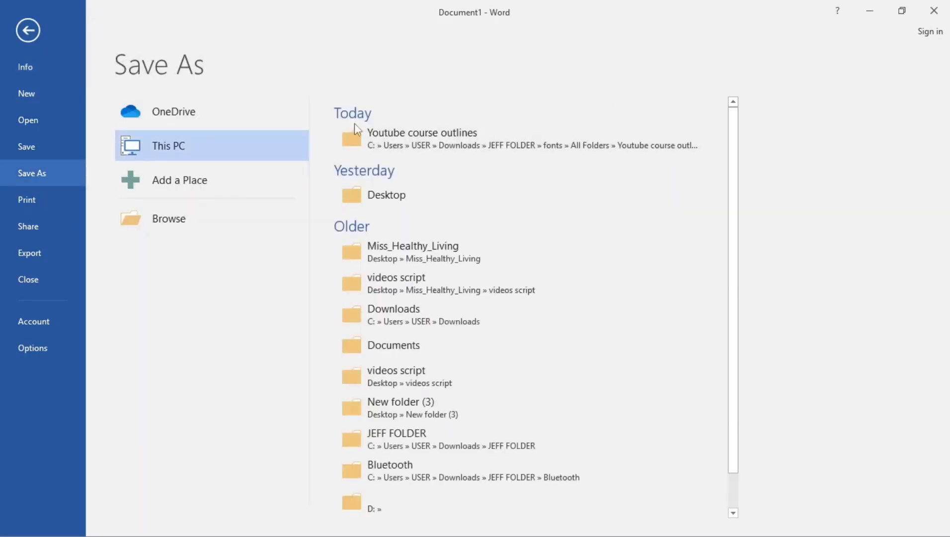
{"action": "left_click", "coordinate": [381, 195]}
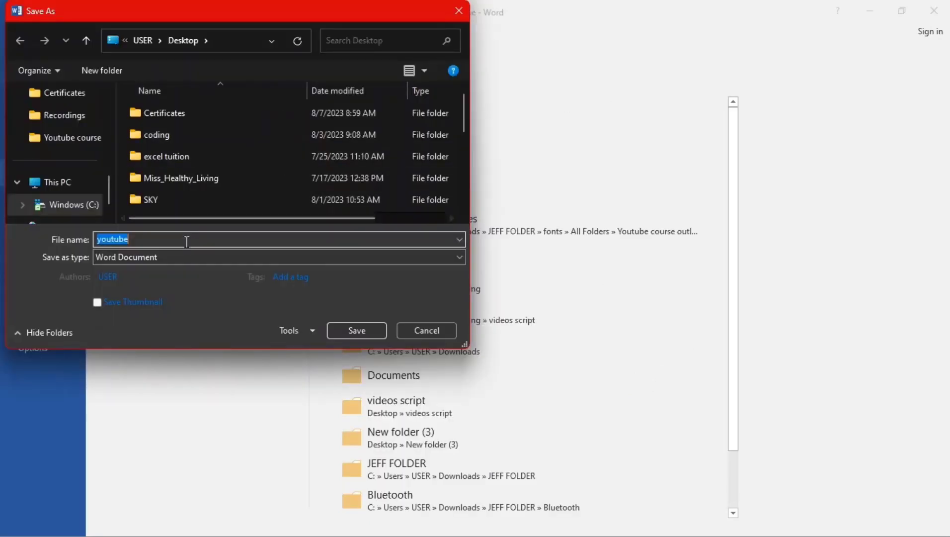
{"action": "key", "text": "BackSpace"}
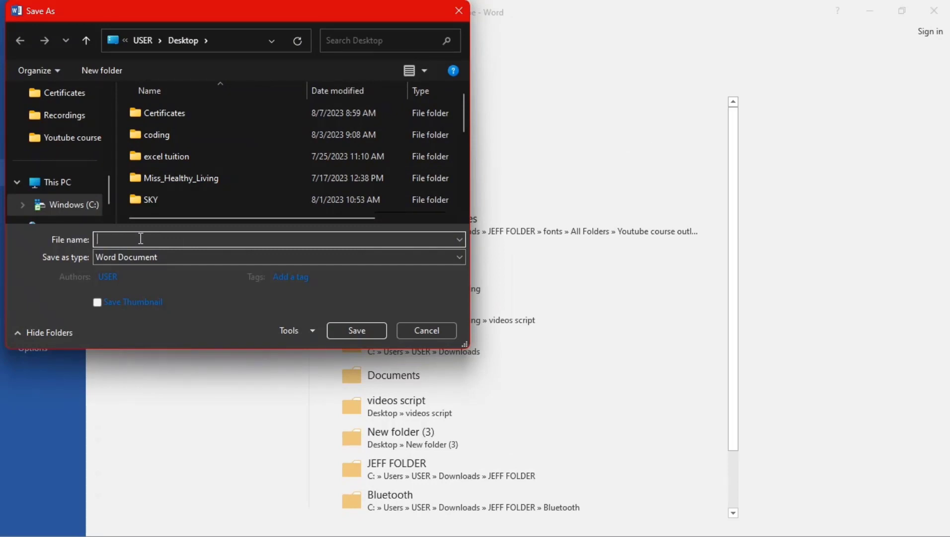
{"action": "key", "text": "Caps_Lock"}
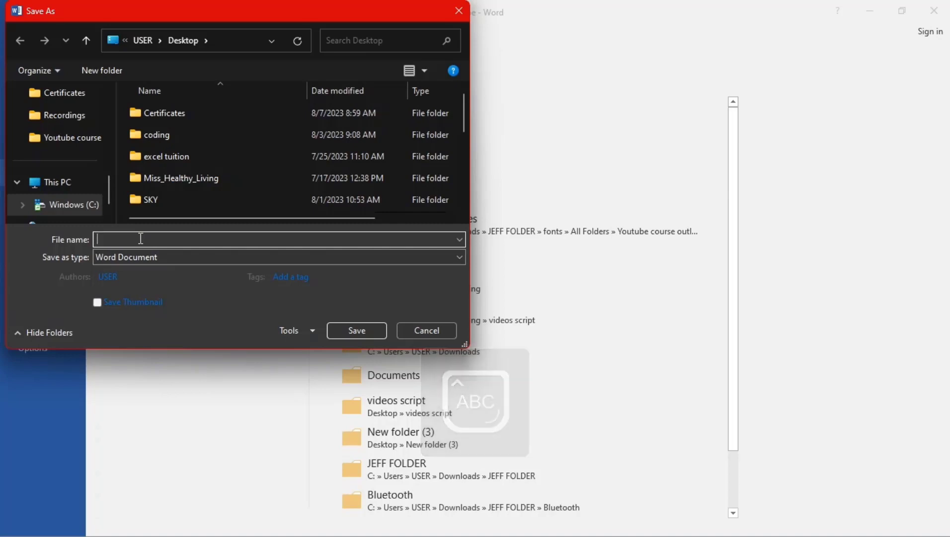
{"action": "type", "text": "L"}
{"action": "key", "text": "Caps_Lock"}
{"action": "type", "text": "earn"}
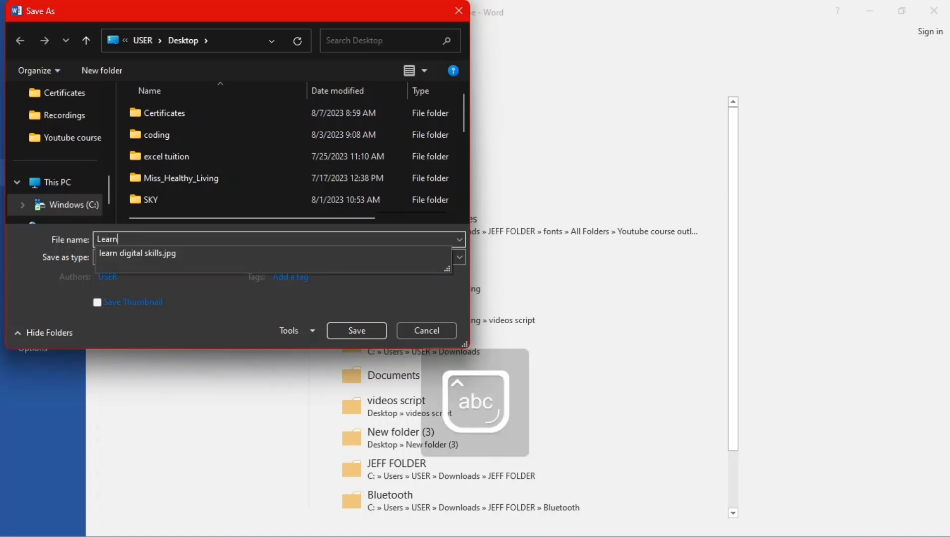
{"action": "type", "text": "ing"}
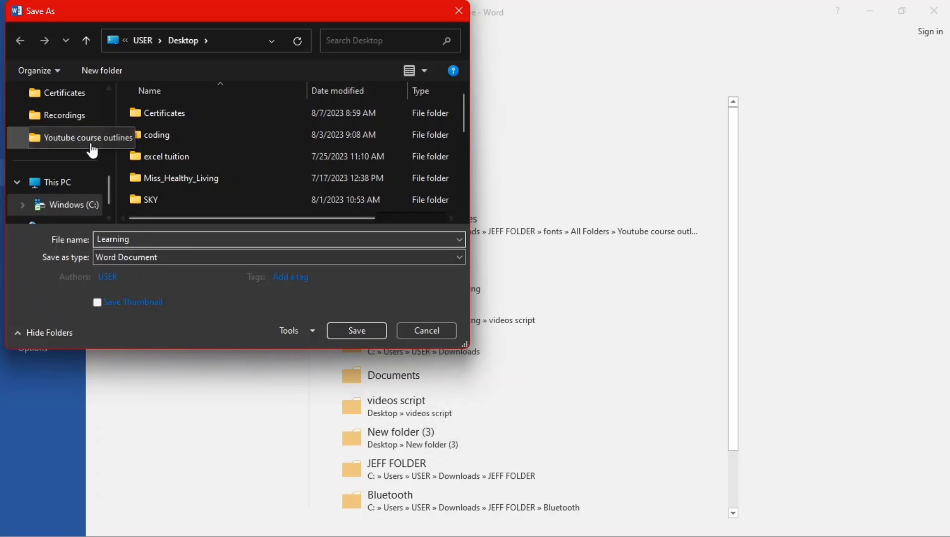
{"action": "scroll", "coordinate": [93, 140], "scroll_direction": "up", "scroll_amount": 3}
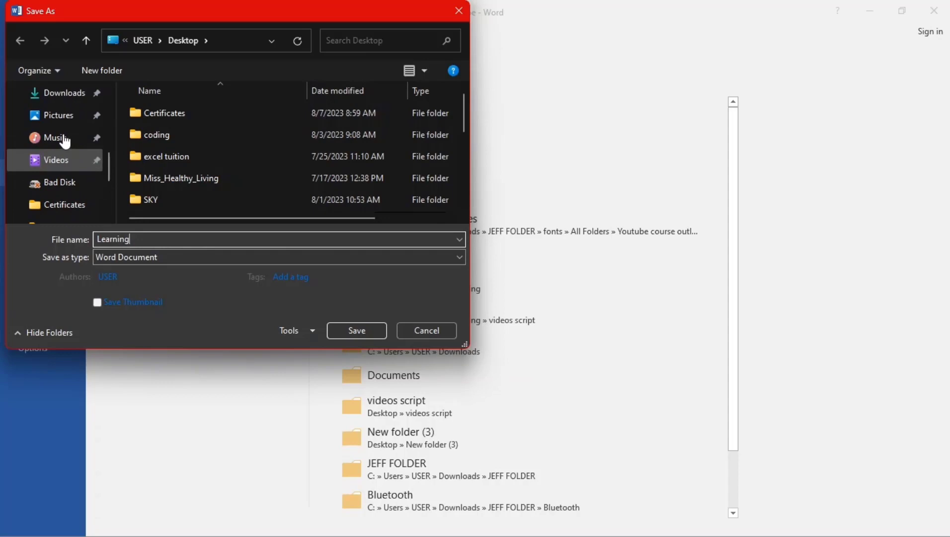
{"action": "scroll", "coordinate": [62, 149], "scroll_direction": "up", "scroll_amount": 1}
{"action": "left_click", "coordinate": [54, 95]}
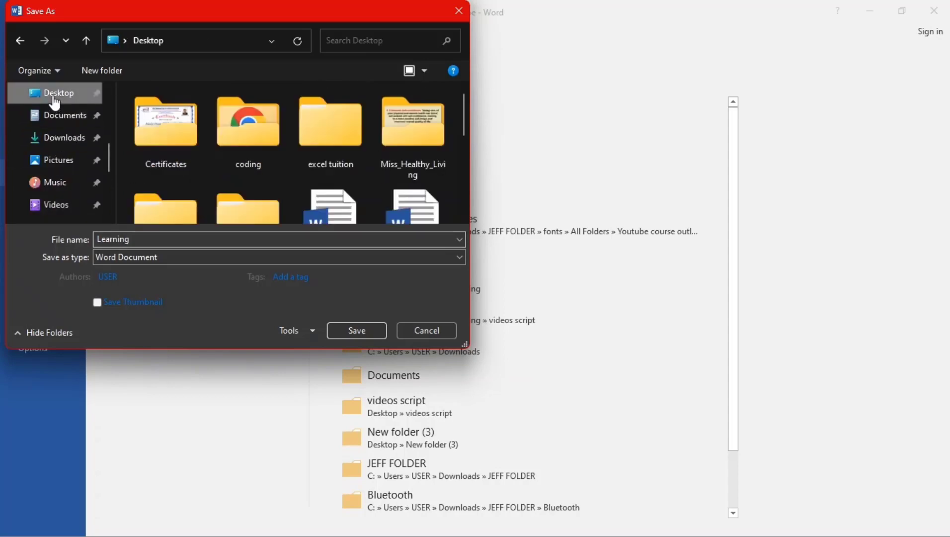
{"action": "left_click", "coordinate": [367, 330]}
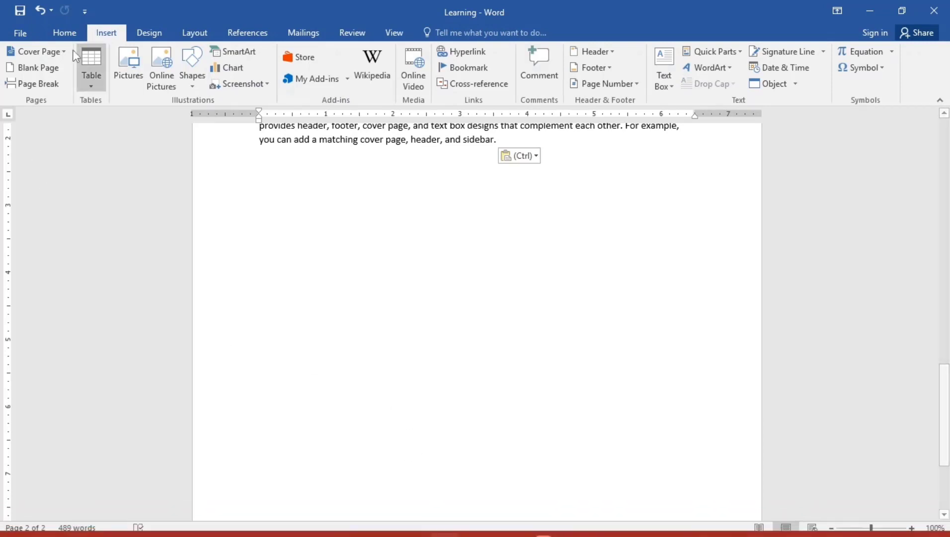
- Browse the Print and Export pages and open the Create PDF/XPS dialog, then close it without publishing
{"action": "left_click", "coordinate": [15, 34]}
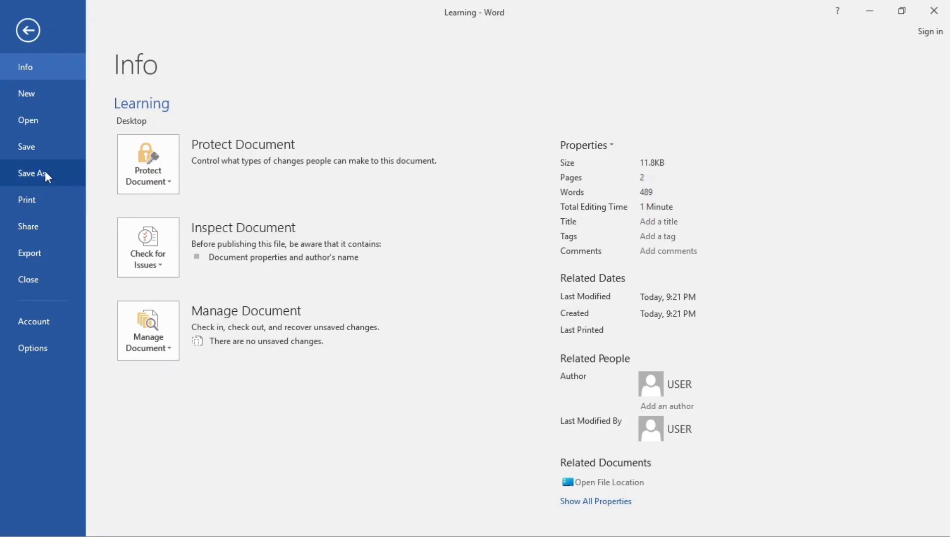
{"action": "left_click", "coordinate": [28, 208]}
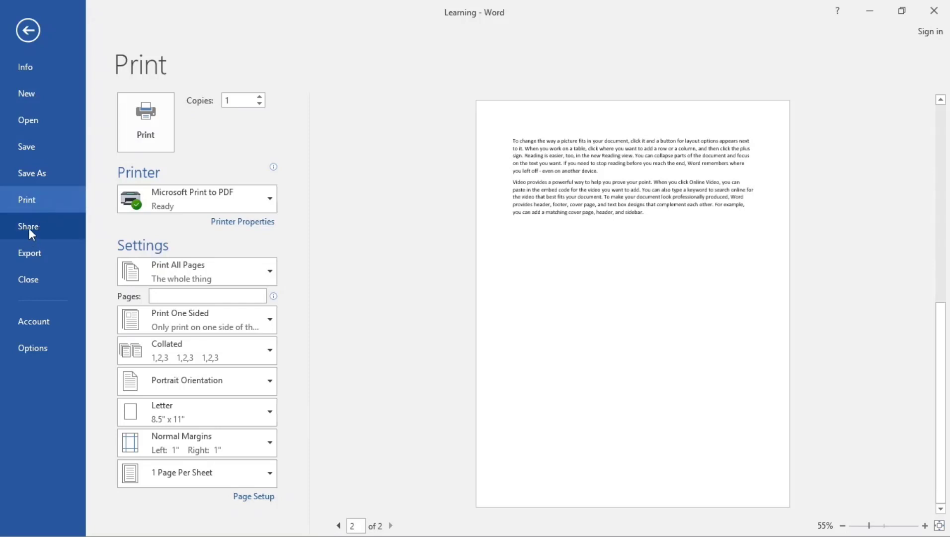
{"action": "left_click", "coordinate": [39, 253]}
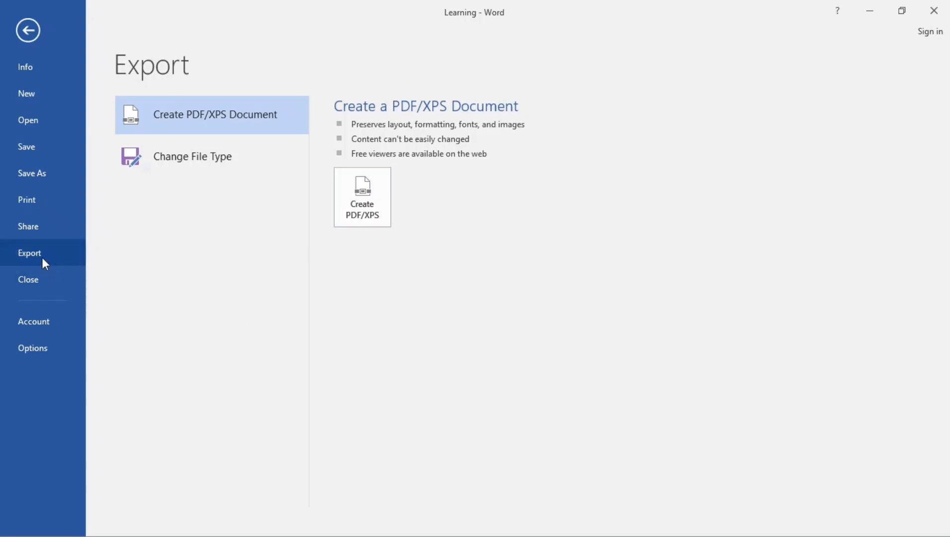
{"action": "left_click", "coordinate": [364, 194]}
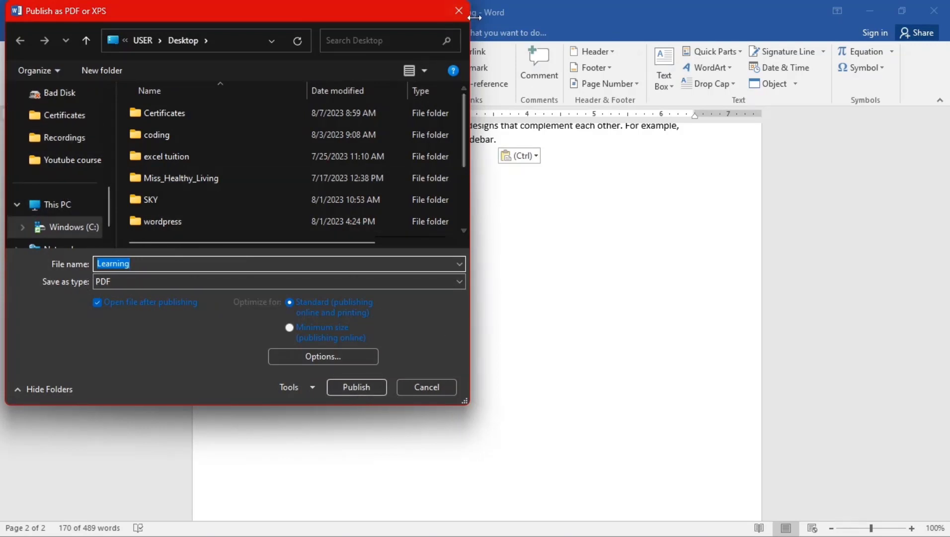
{"action": "left_click", "coordinate": [458, 12]}
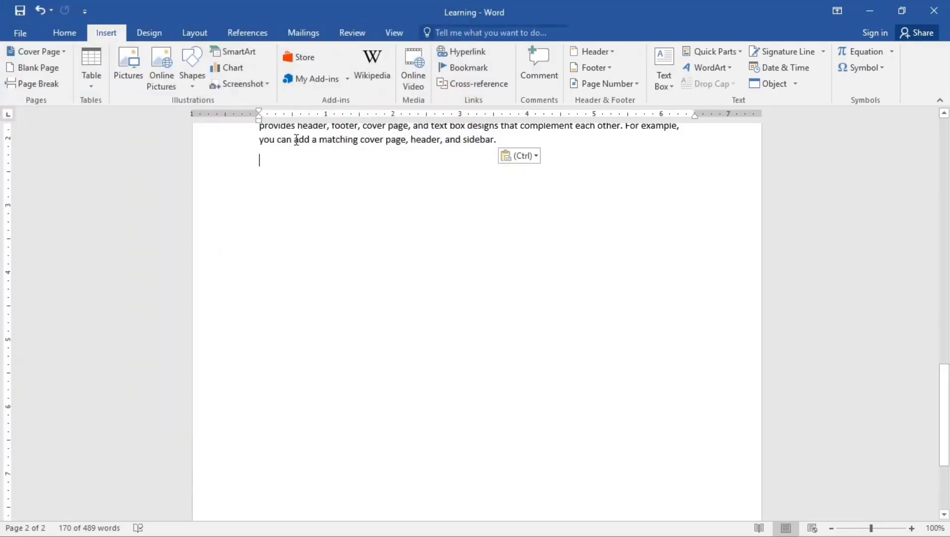
- Close the Learning document
{"action": "left_click", "coordinate": [20, 31]}
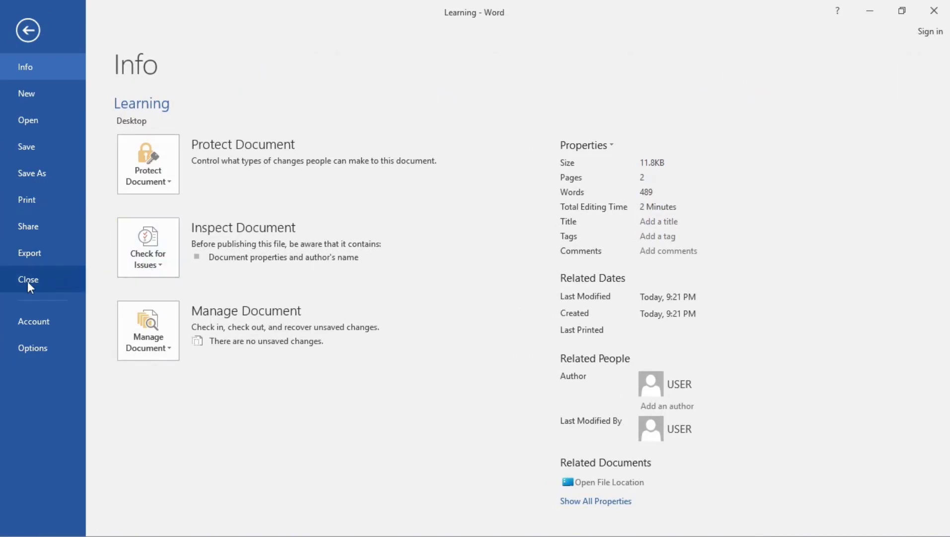
{"action": "left_click", "coordinate": [48, 280]}
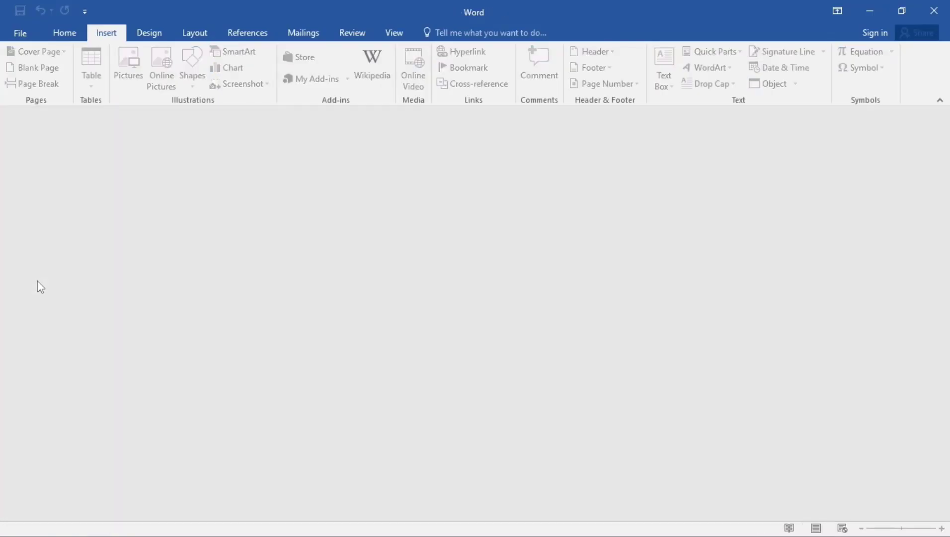
- Create a new document from the Adjacency letter template and review its contents
{"action": "left_click", "coordinate": [22, 37]}
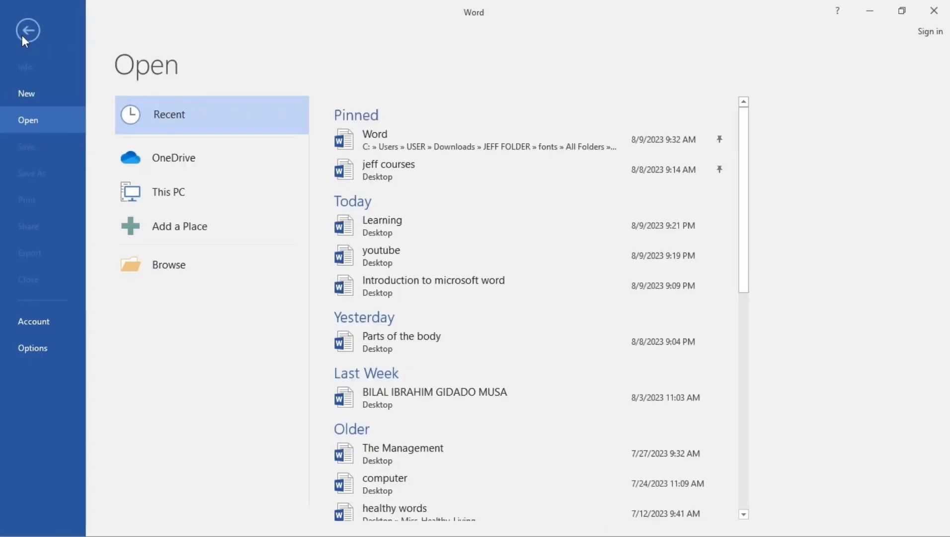
{"action": "left_click", "coordinate": [31, 93]}
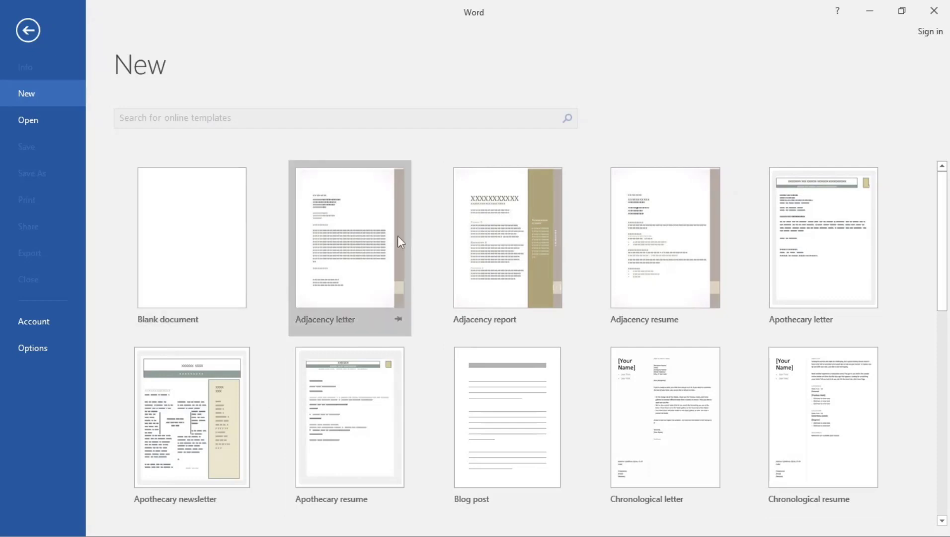
{"action": "left_click", "coordinate": [339, 242]}
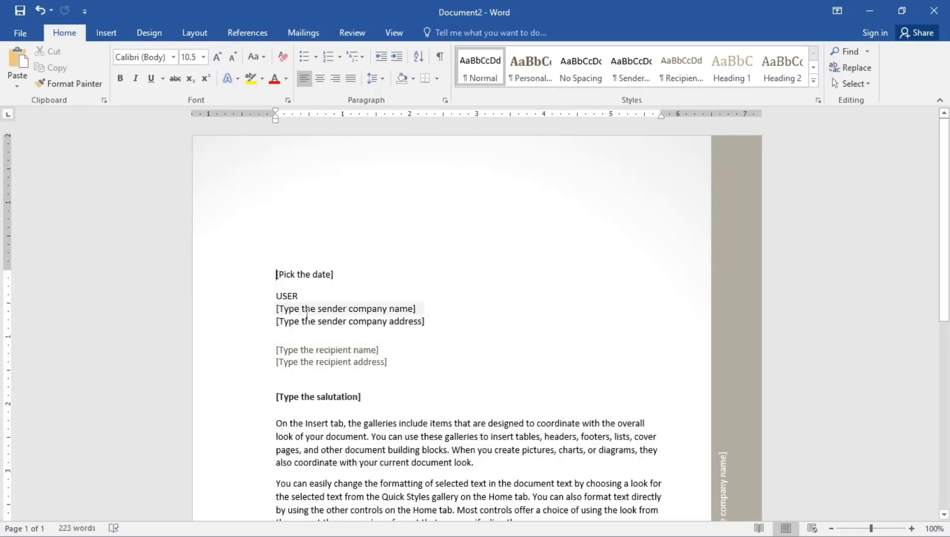
{"action": "scroll", "coordinate": [325, 337], "scroll_direction": "down", "scroll_amount": 3}
{"action": "scroll", "coordinate": [325, 337], "scroll_direction": "down", "scroll_amount": 13}
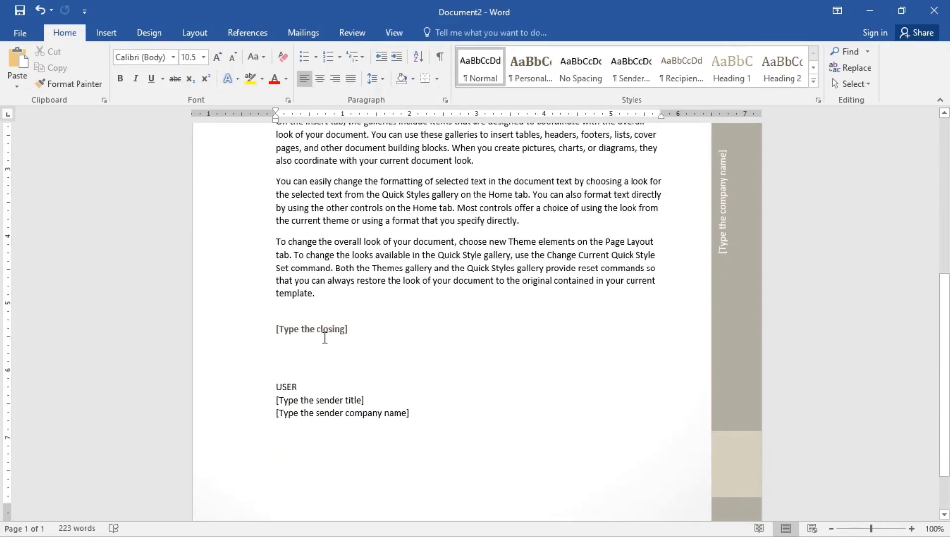
{"action": "scroll", "coordinate": [325, 338], "scroll_direction": "up", "scroll_amount": 3}
{"action": "scroll", "coordinate": [325, 338], "scroll_direction": "up", "scroll_amount": 13}
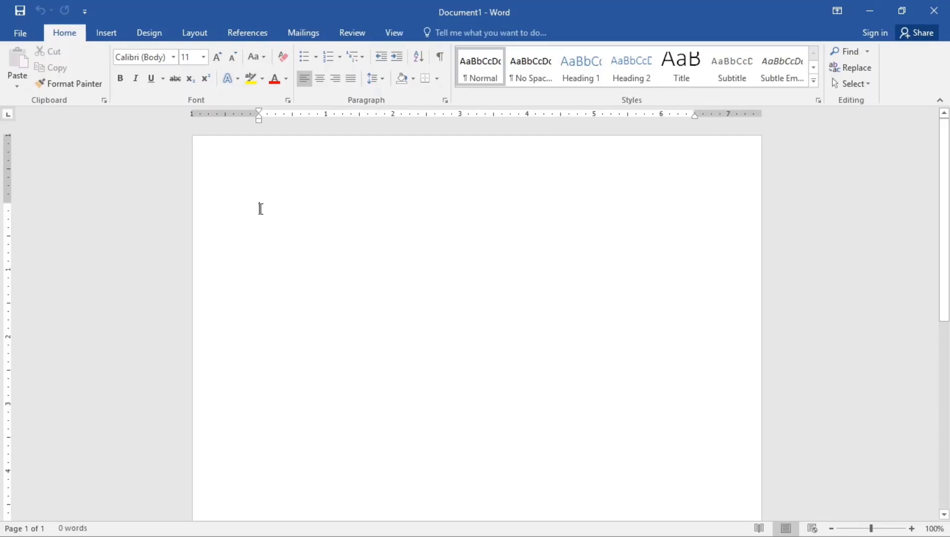
- Type Youtube on the first line of a new blank document
{"action": "key", "text": "Caps_Lock"}
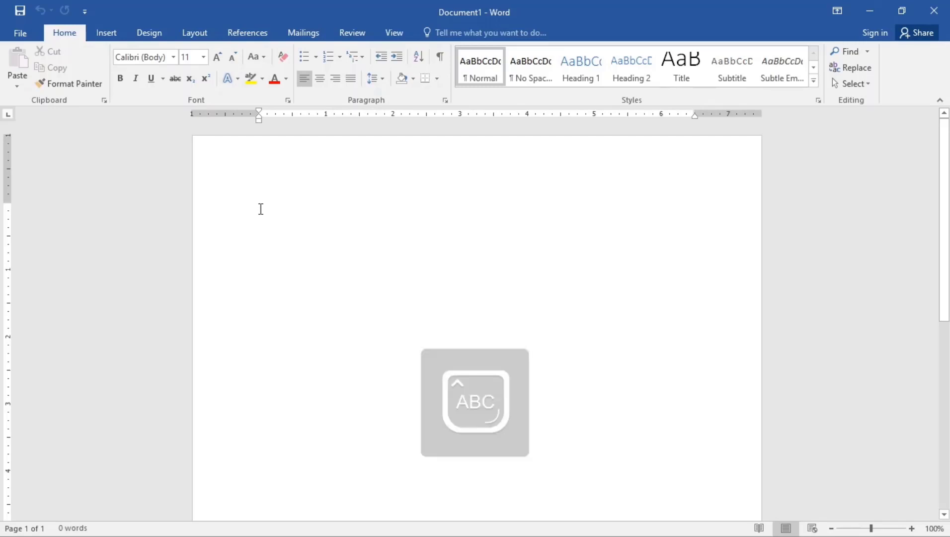
{"action": "type", "text": "Y"}
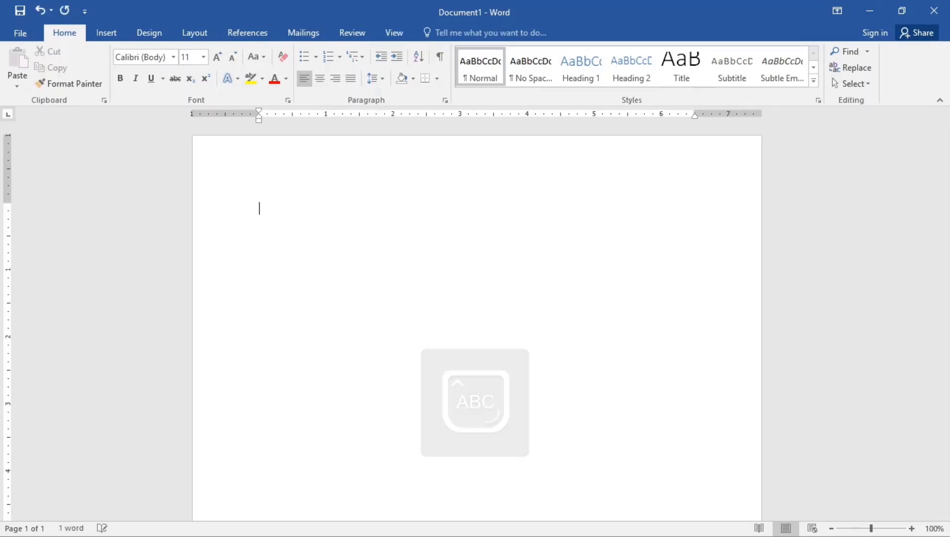
{"action": "type", "text": "ou"}
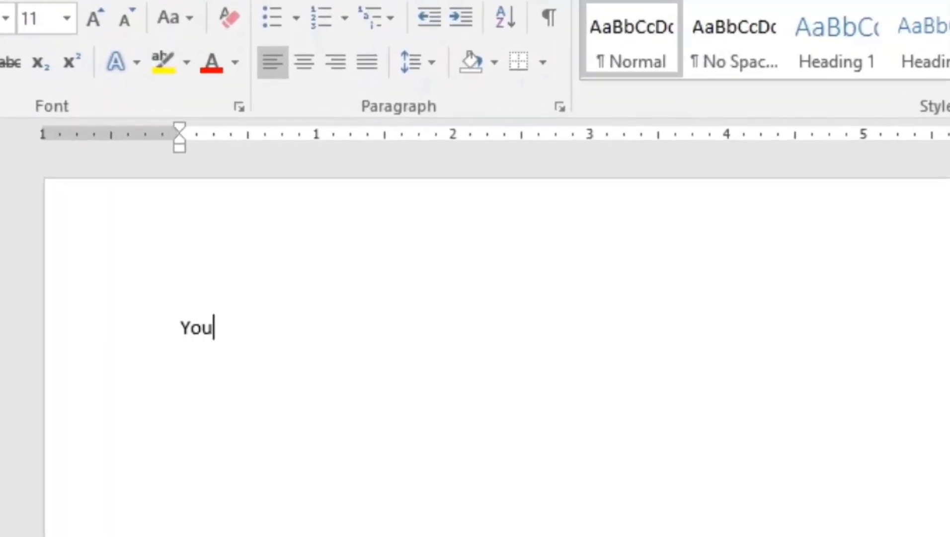
{"action": "type", "text": "tube"}
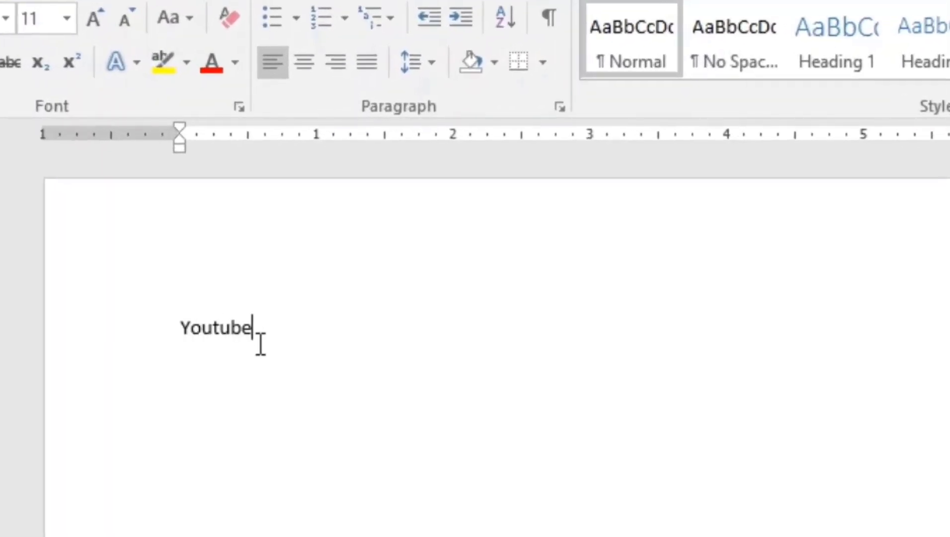
- Select the word Youtube and change its font to Times New Roman
{"action": "left_click_drag", "start_coordinate": [234, 334], "coordinate": [163, 348]}
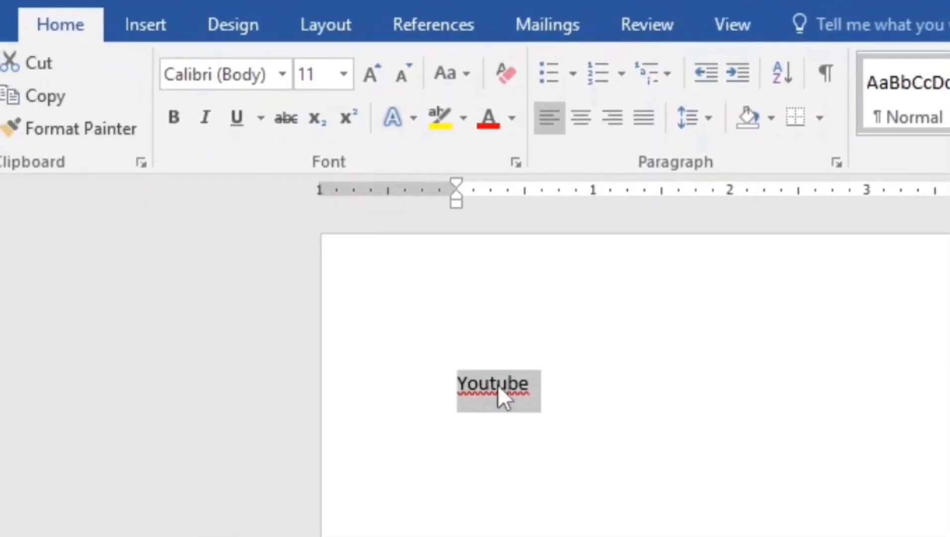
{"action": "left_click", "coordinate": [527, 392]}
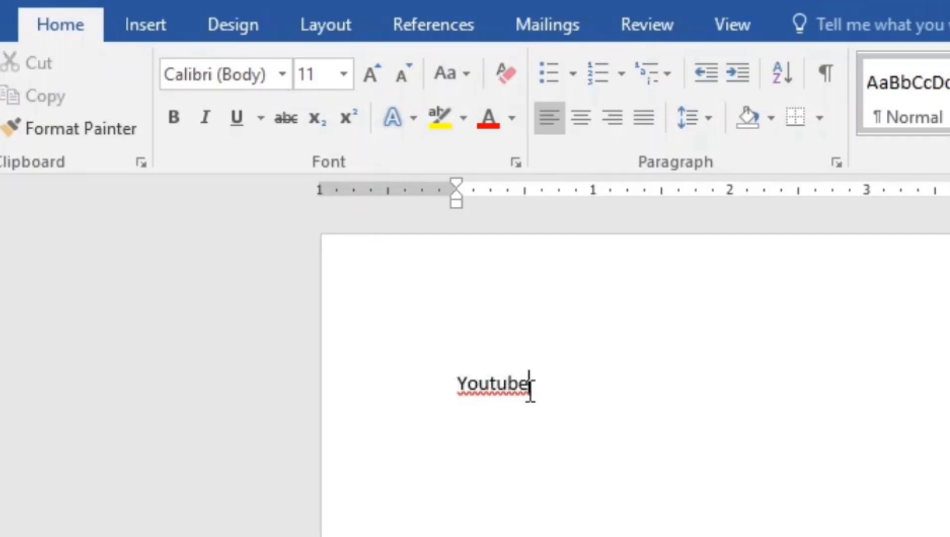
{"action": "left_click_drag", "start_coordinate": [541, 389], "coordinate": [413, 401]}
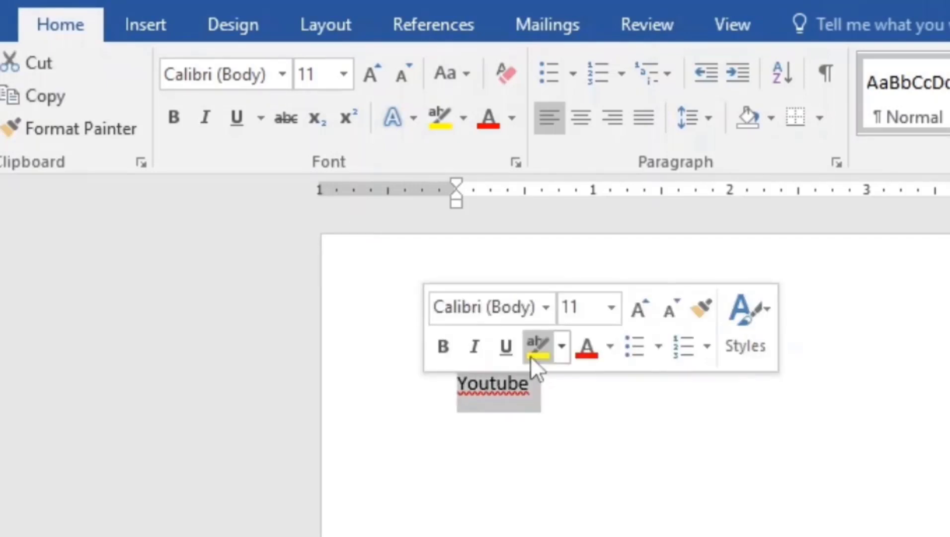
{"action": "left_click", "coordinate": [545, 306]}
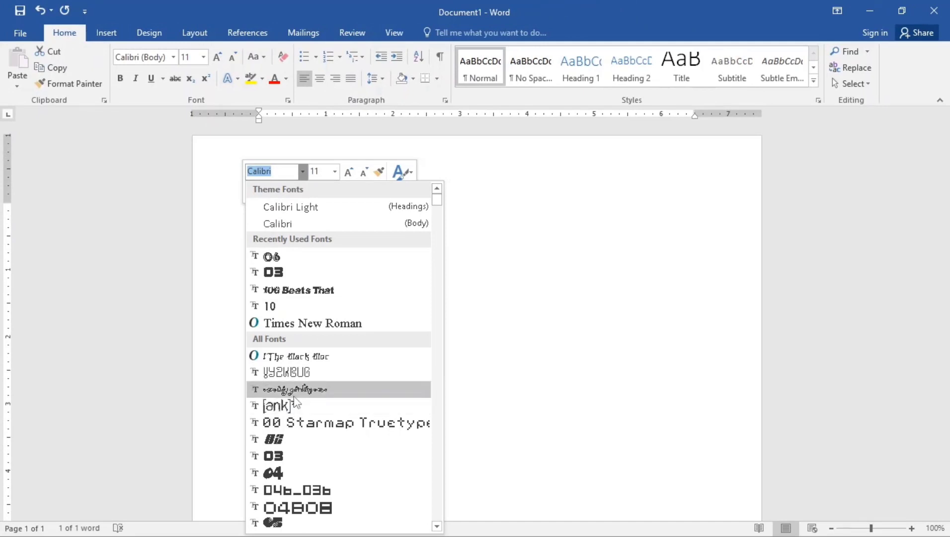
{"action": "key", "text": "Up"}
{"action": "key", "text": "Up"}
{"action": "key", "text": "Up"}
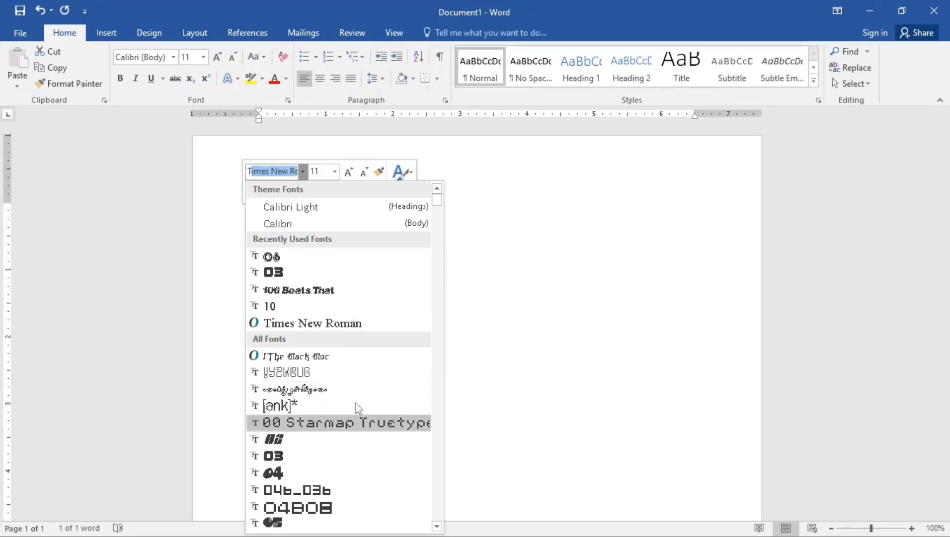
{"action": "left_click", "coordinate": [328, 324]}
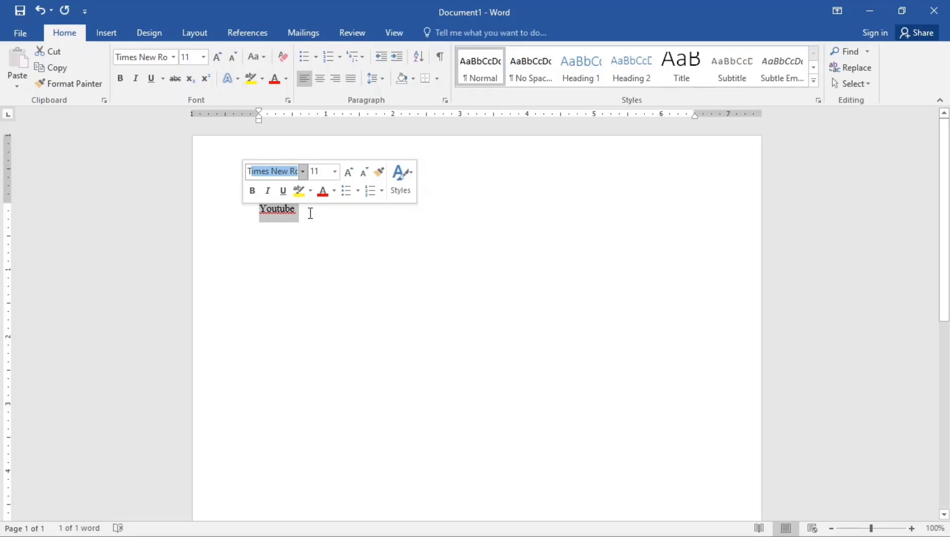
- Make the word Youtube bold and deselect it
{"action": "key", "text": "ctrl+b"}
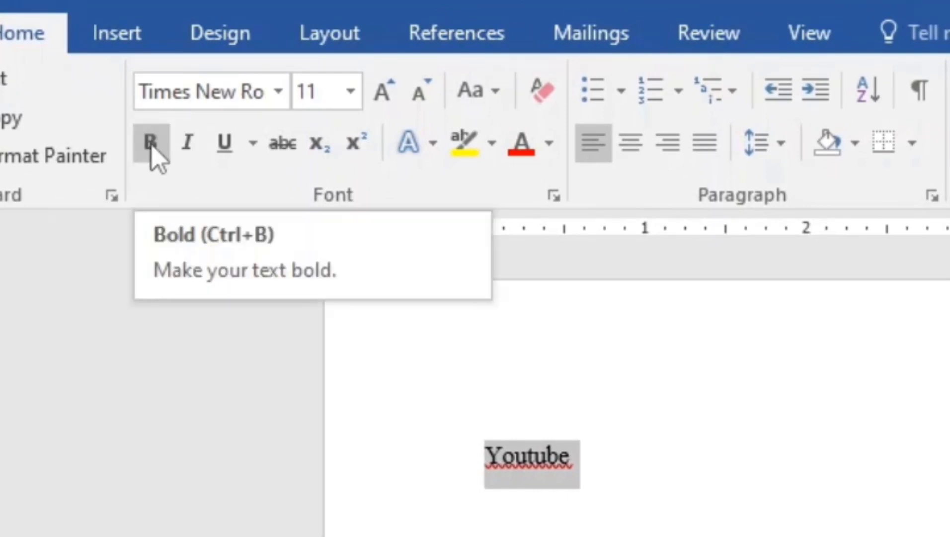
{"action": "left_click", "coordinate": [152, 144]}
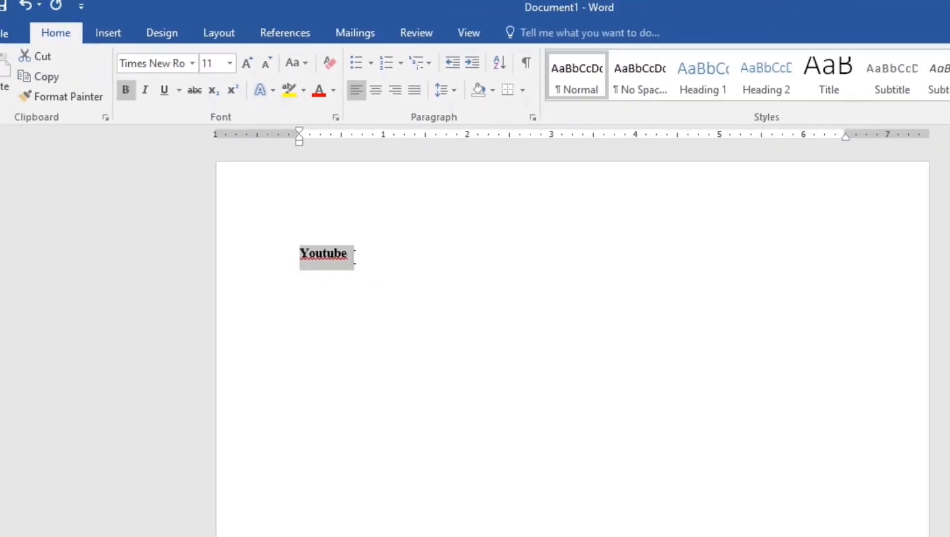
{"action": "left_click", "coordinate": [355, 256]}
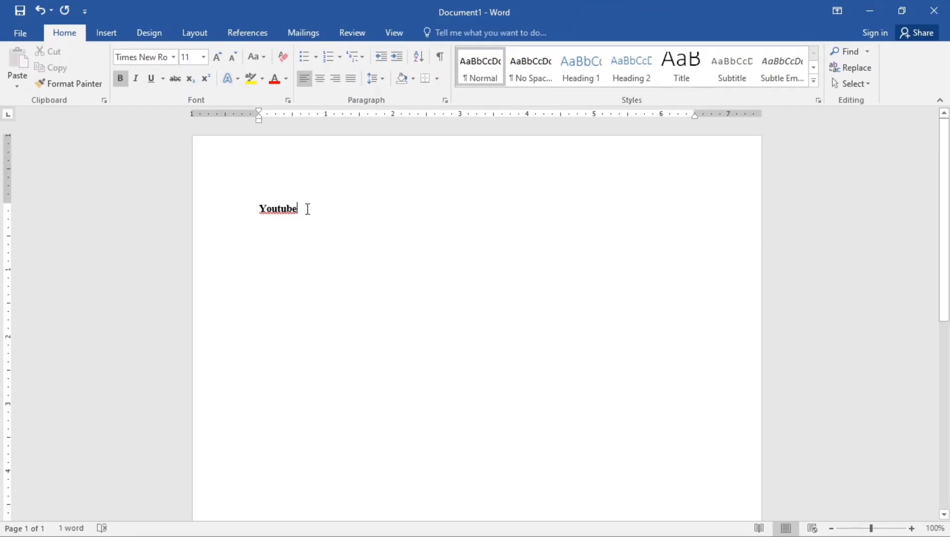
- Select the word Youtube and set its font size to 26
{"action": "left_click", "coordinate": [237, 211]}
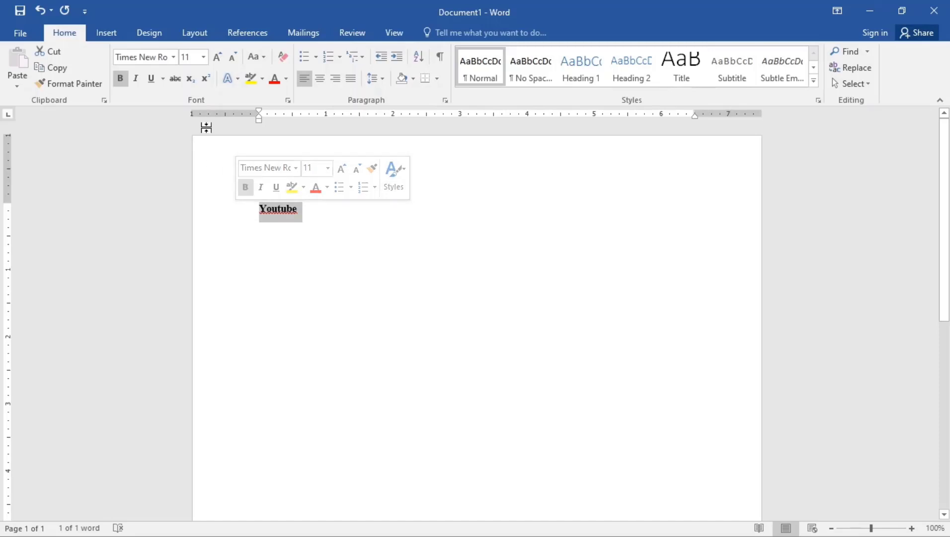
{"action": "left_click", "coordinate": [203, 56]}
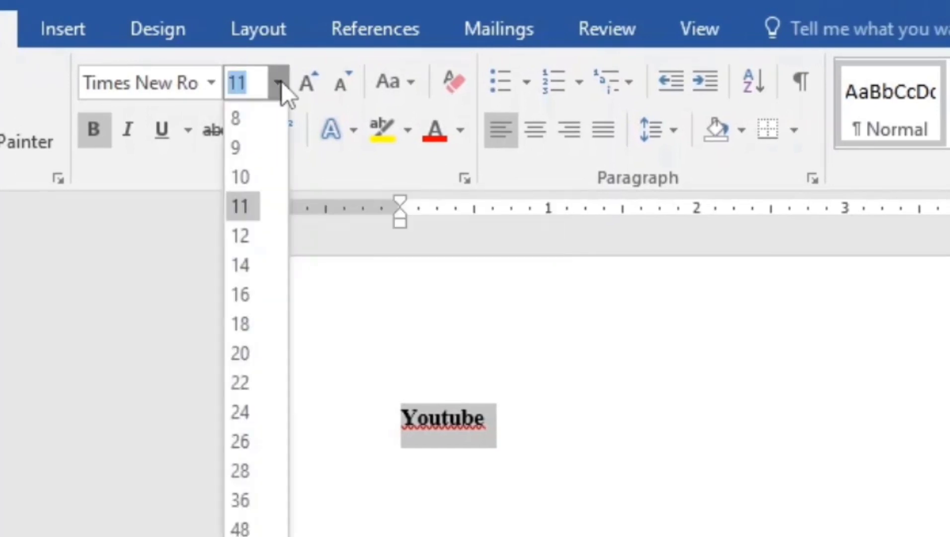
{"action": "left_click", "coordinate": [241, 442]}
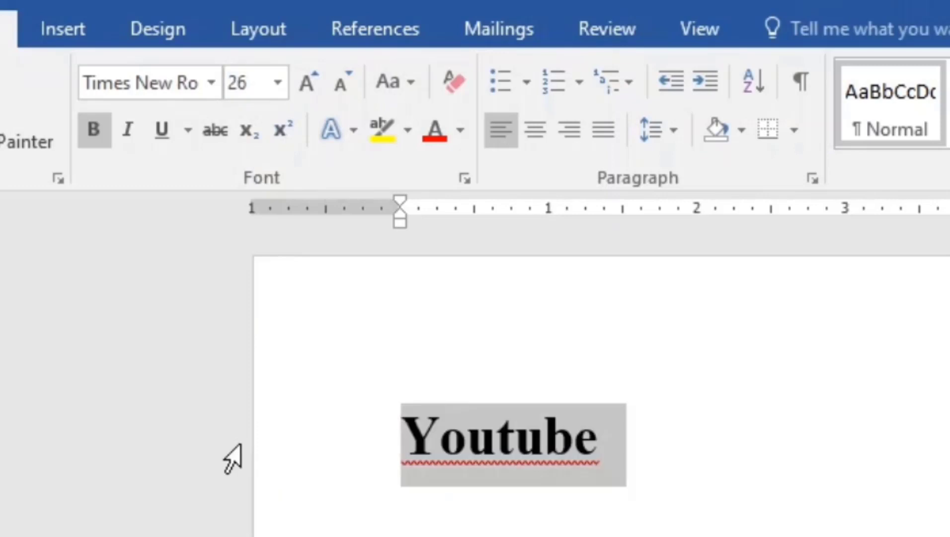
- Enlarge and shrink Youtube step by step with Grow Font and Shrink Font
{"action": "left_click", "coordinate": [304, 81]}
{"action": "left_click", "coordinate": [304, 81]}
{"action": "left_click", "coordinate": [305, 81]}
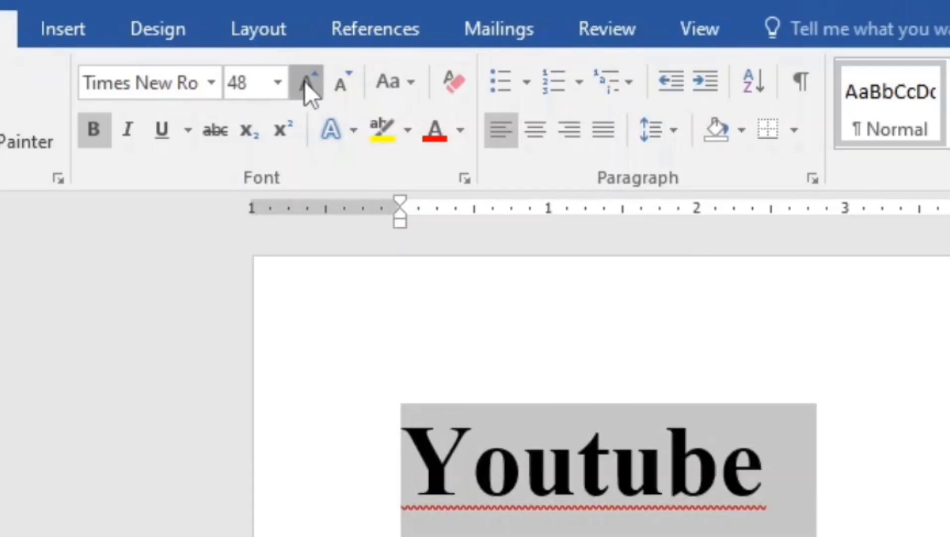
{"action": "left_click", "coordinate": [304, 81]}
{"action": "left_click", "coordinate": [304, 82]}
{"action": "left_click", "coordinate": [304, 81]}
{"action": "left_click", "coordinate": [344, 88]}
{"action": "left_click", "coordinate": [344, 87]}
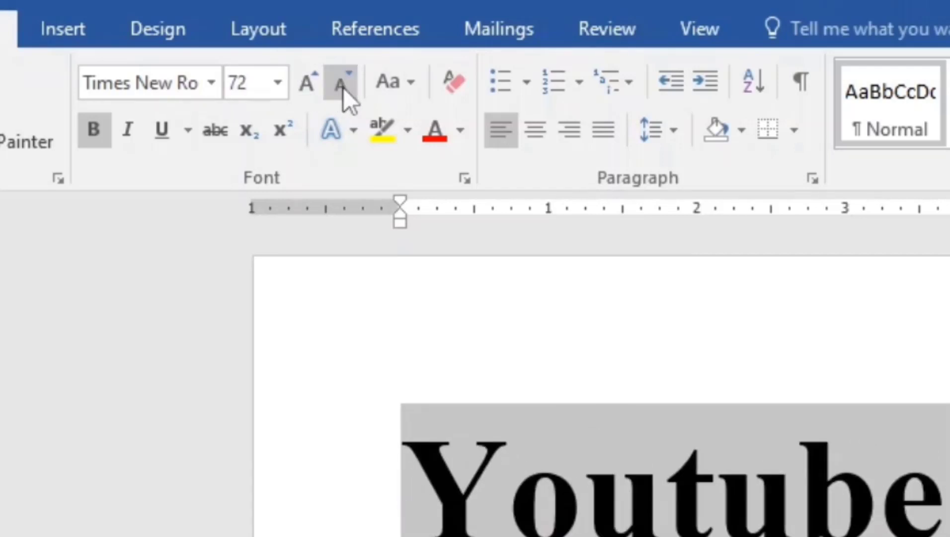
{"action": "left_click", "coordinate": [344, 87]}
{"action": "left_click", "coordinate": [344, 87]}
{"action": "left_click", "coordinate": [307, 84]}
{"action": "left_click", "coordinate": [308, 84]}
{"action": "left_click", "coordinate": [307, 83]}
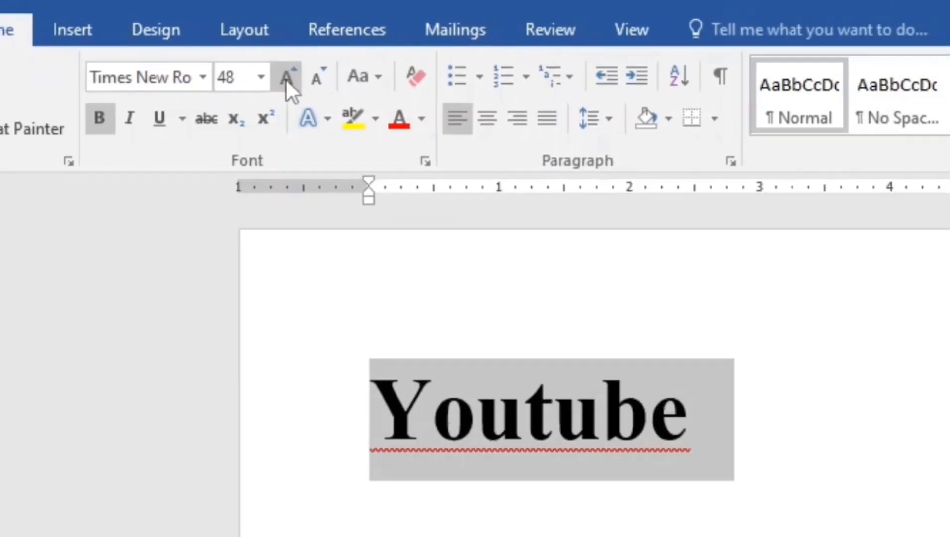
{"action": "left_click", "coordinate": [308, 84]}
{"action": "left_click", "coordinate": [308, 84]}
{"action": "left_click", "coordinate": [308, 84]}
{"action": "left_click", "coordinate": [307, 84]}
{"action": "left_click", "coordinate": [307, 83]}
{"action": "left_click", "coordinate": [235, 60]}
{"action": "left_click", "coordinate": [235, 59]}
{"action": "left_click", "coordinate": [236, 60]}
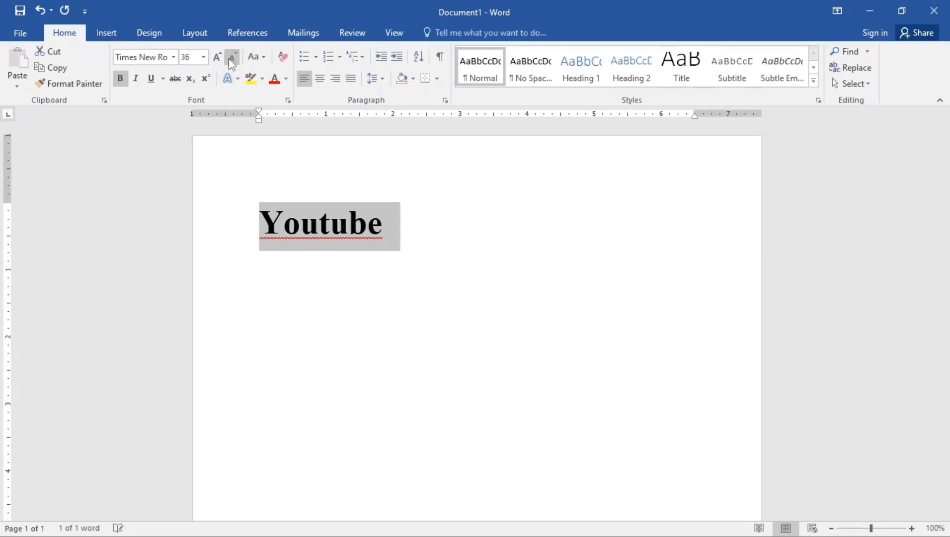
- Set the font size of Youtube to 28
{"action": "left_click", "coordinate": [203, 57]}
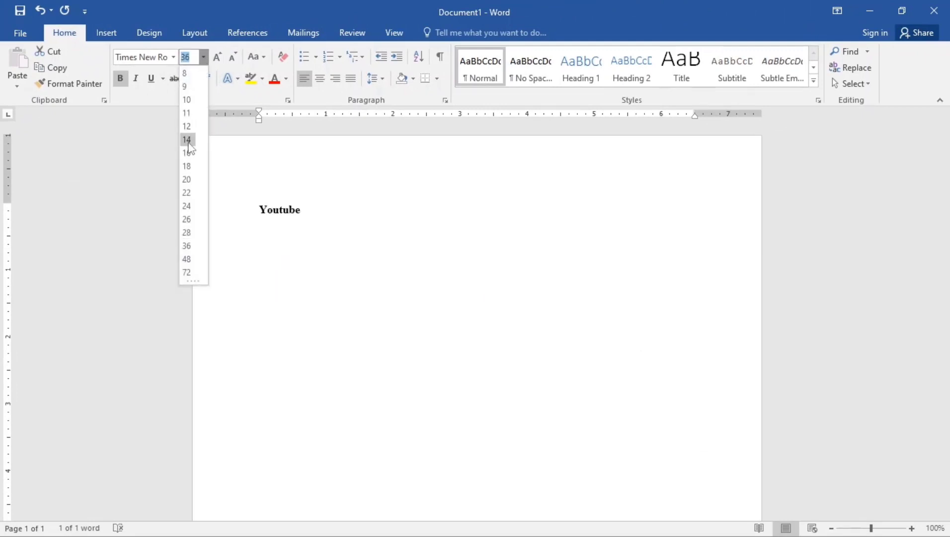
{"action": "left_click", "coordinate": [187, 233]}
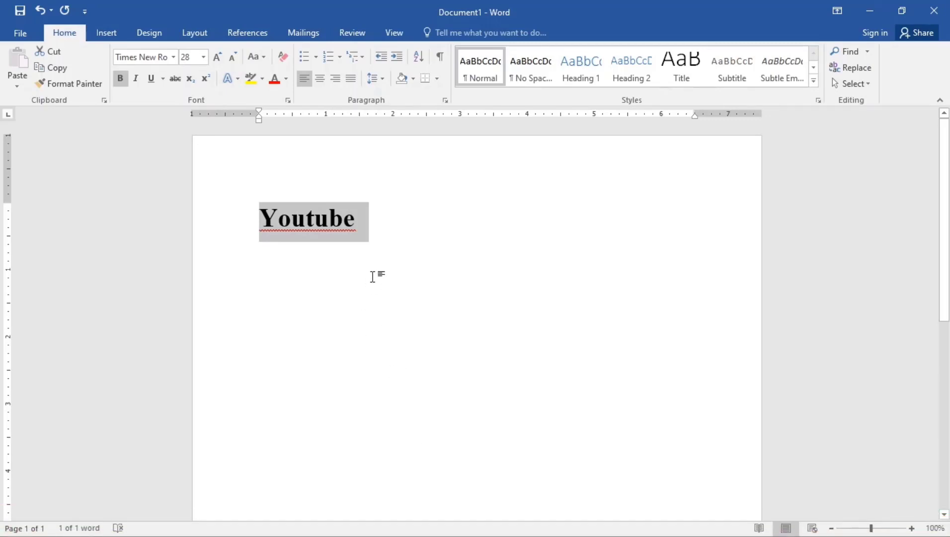
- Start a new line below Youtube and type Learn Digital Skills
{"action": "left_click", "coordinate": [356, 220]}
{"action": "key", "text": "Return"}
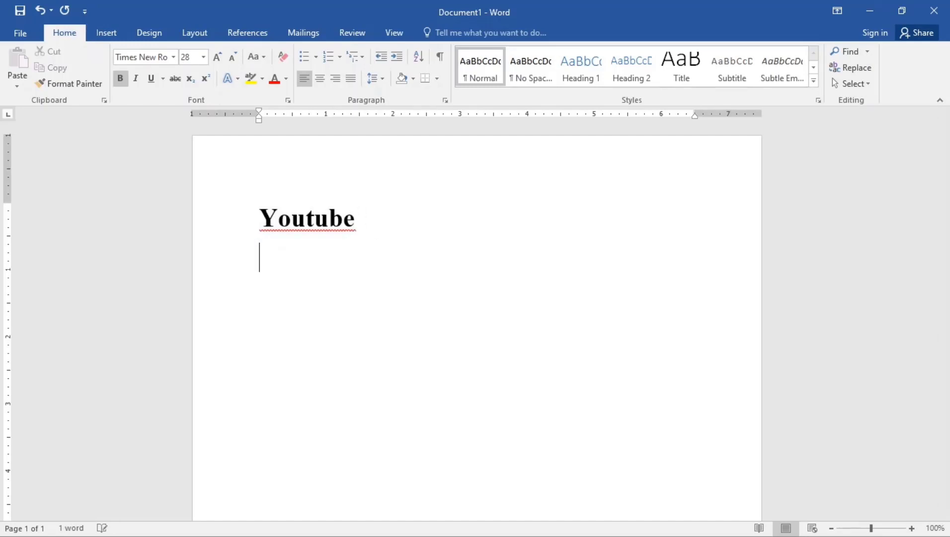
{"action": "key", "text": "Caps_Lock"}
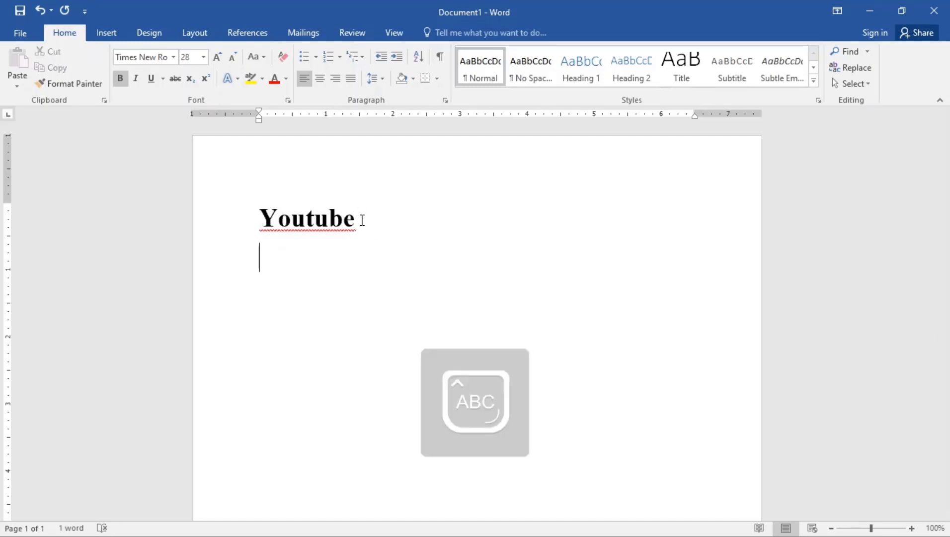
{"action": "type", "text": "L"}
{"action": "key", "text": "Caps_Lock"}
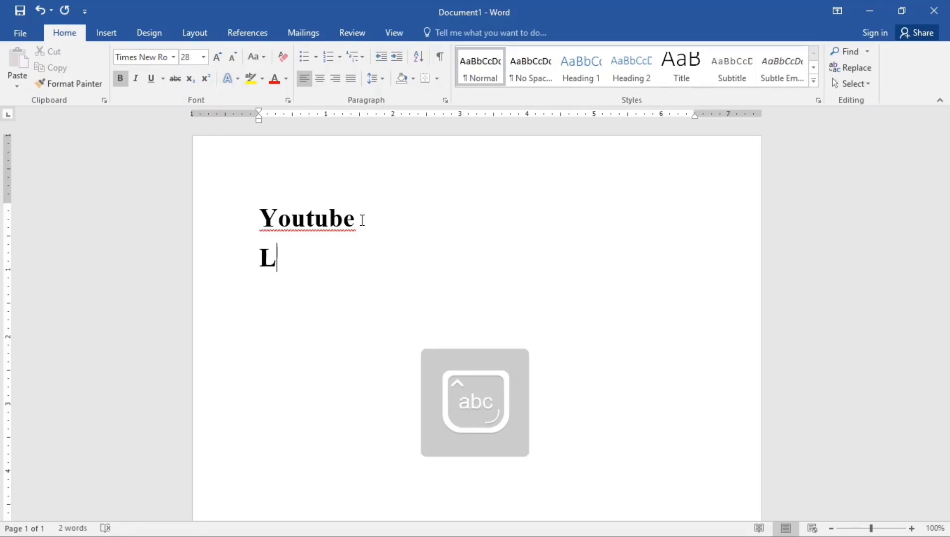
{"action": "type", "text": "earn Digital"}
{"action": "key", "text": "Caps_Lock"}
{"action": "type", "text": "S"}
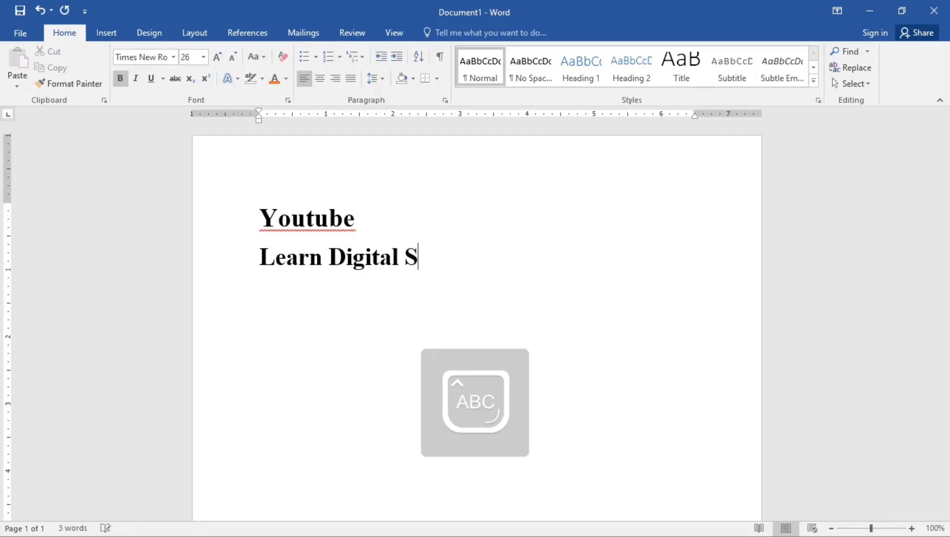
{"action": "key", "text": "Caps_Lock"}
{"action": "type", "text": "kill"}
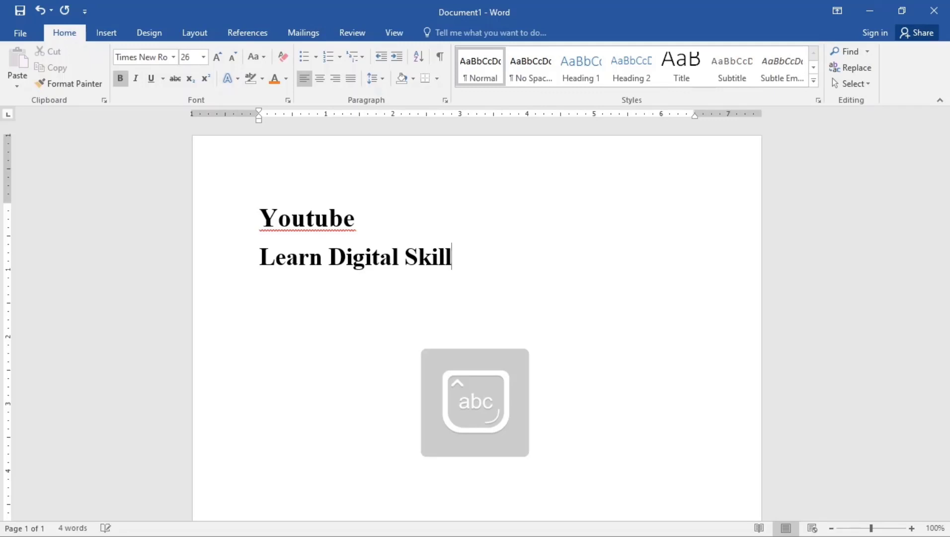
{"action": "type", "text": "s"}
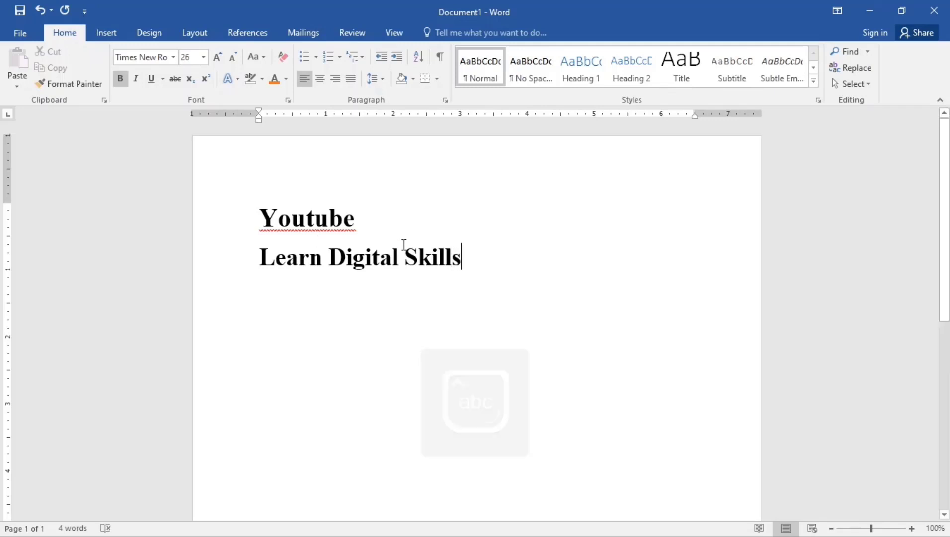
- Select Learn Digital Skills, shrink its font to 22, and make it italic and underlined
{"action": "left_click_drag", "start_coordinate": [471, 258], "coordinate": [263, 258]}
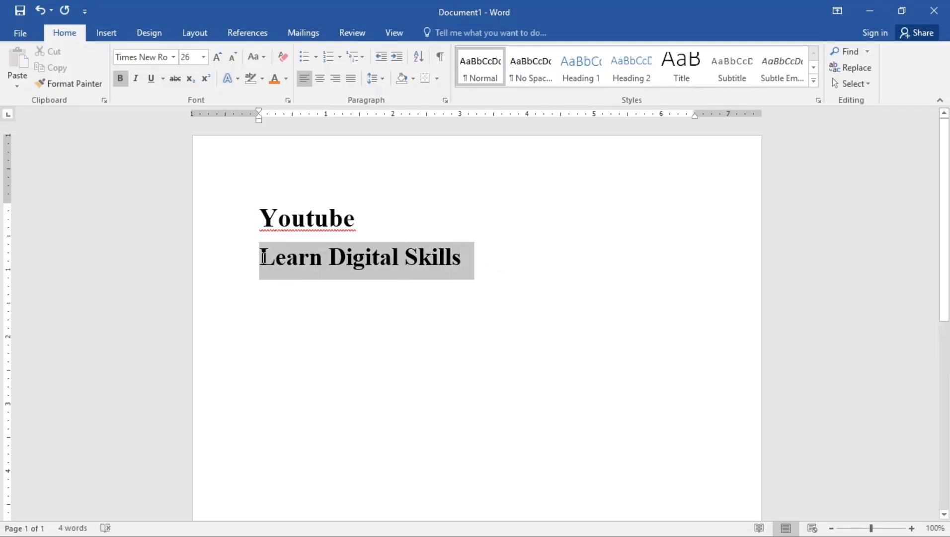
{"action": "left_click", "coordinate": [232, 56]}
{"action": "left_click", "coordinate": [232, 57]}
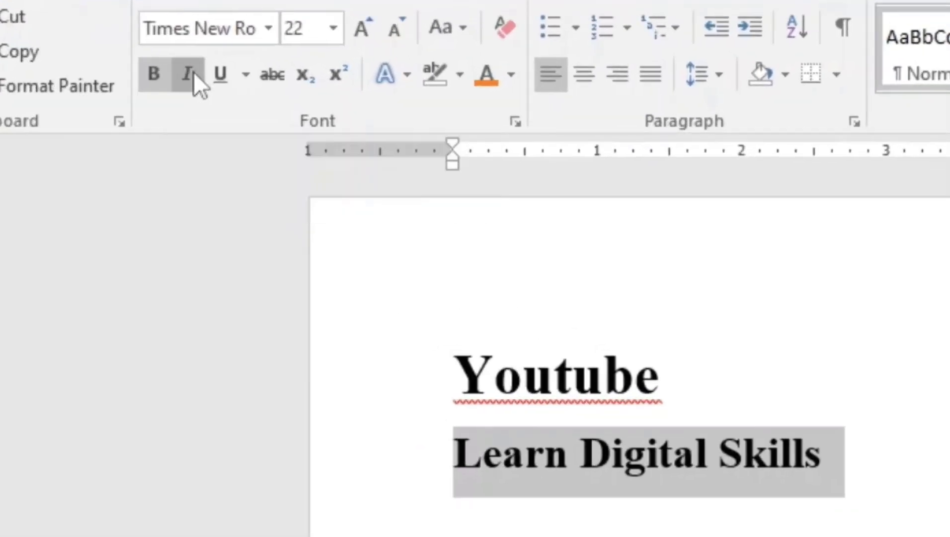
{"action": "left_click", "coordinate": [153, 78]}
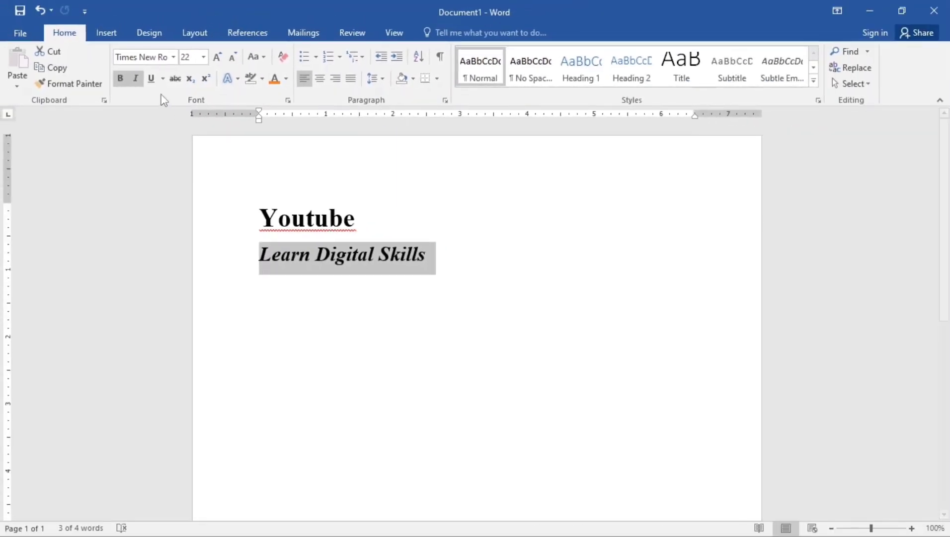
{"action": "left_click", "coordinate": [155, 80]}
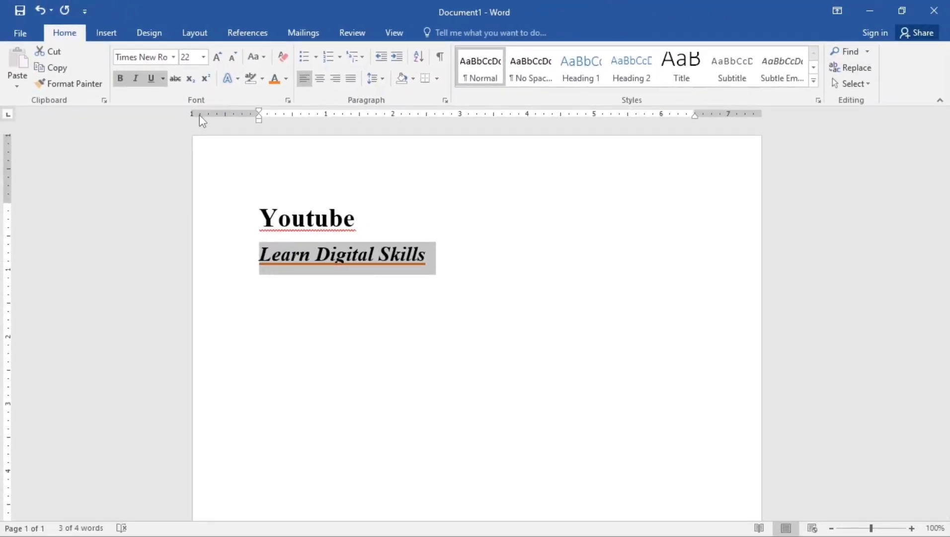
- Set the underline colour of Learn Digital Skills to red and its style to dash-dot-dot
{"action": "left_click", "coordinate": [163, 78]}
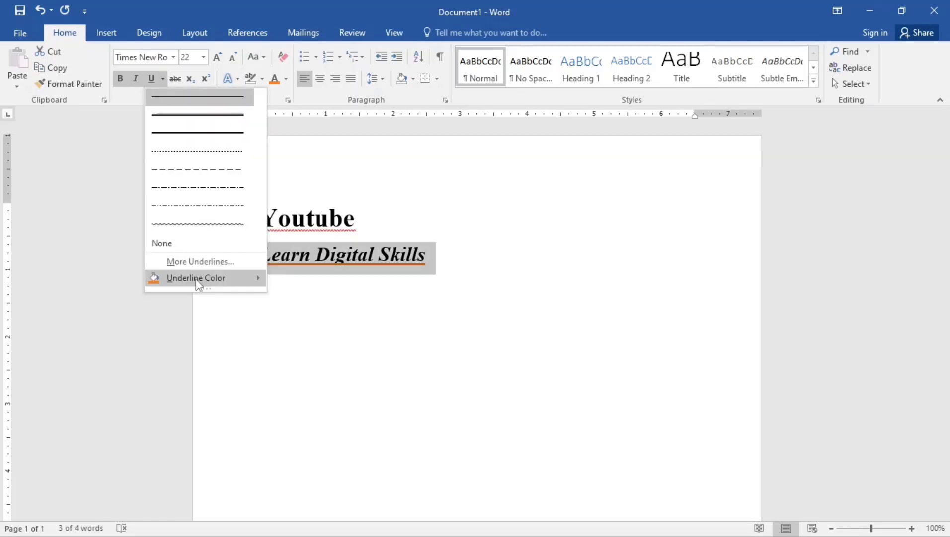
{"action": "mouse_move", "coordinate": [213, 285]}
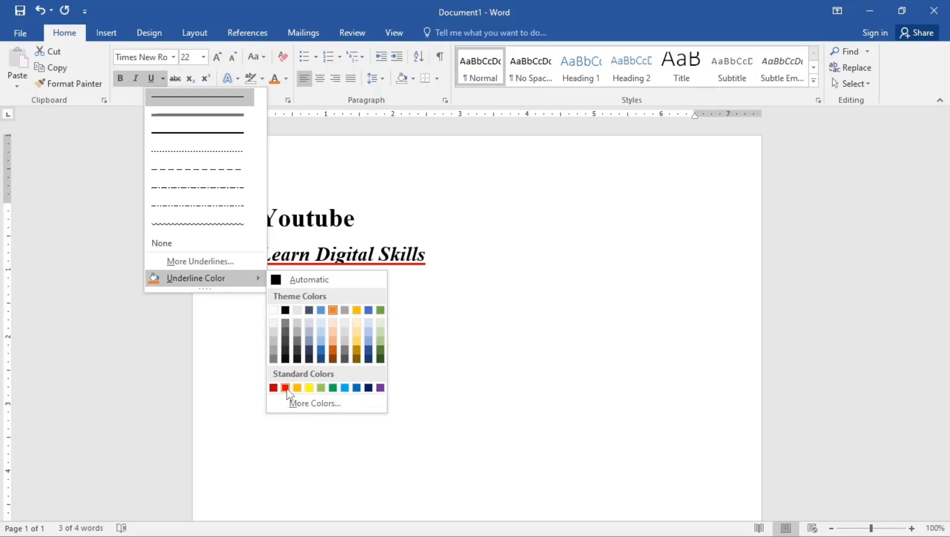
{"action": "left_click", "coordinate": [285, 388]}
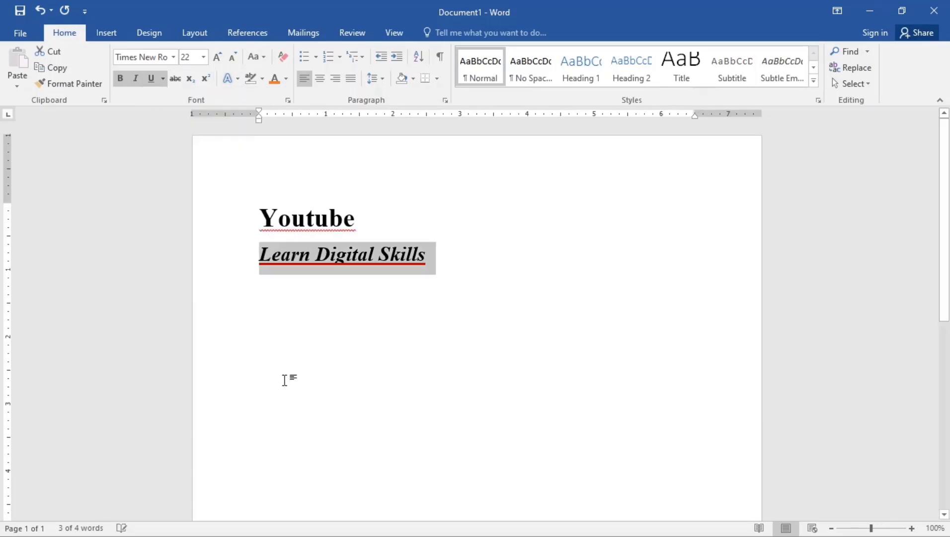
{"action": "left_click", "coordinate": [163, 79]}
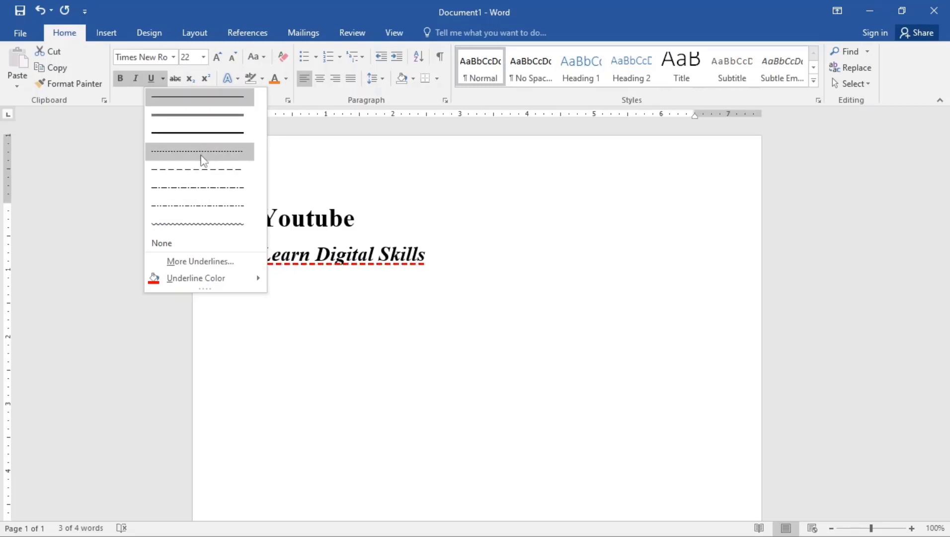
{"action": "left_click", "coordinate": [208, 208]}
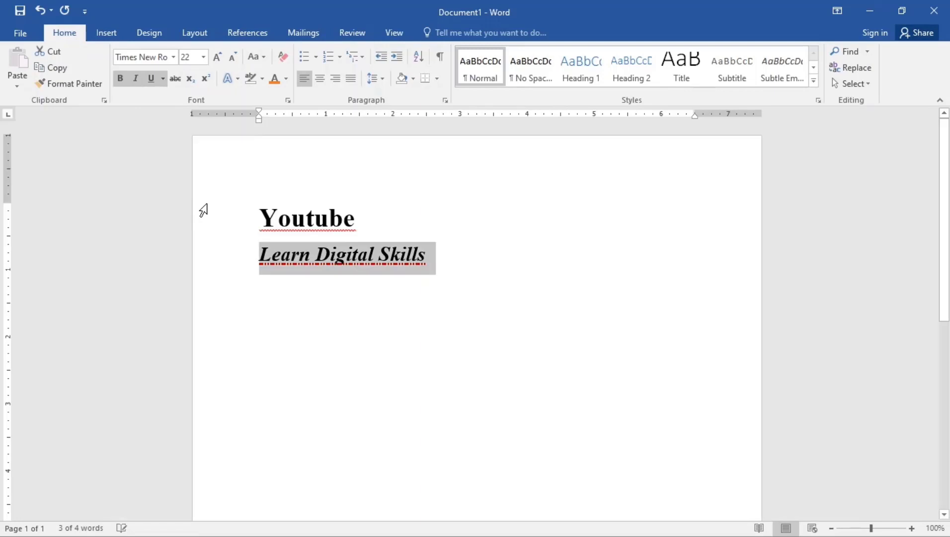
- Start a new line after Learn Digital Skills and type False
{"action": "left_click", "coordinate": [340, 249]}
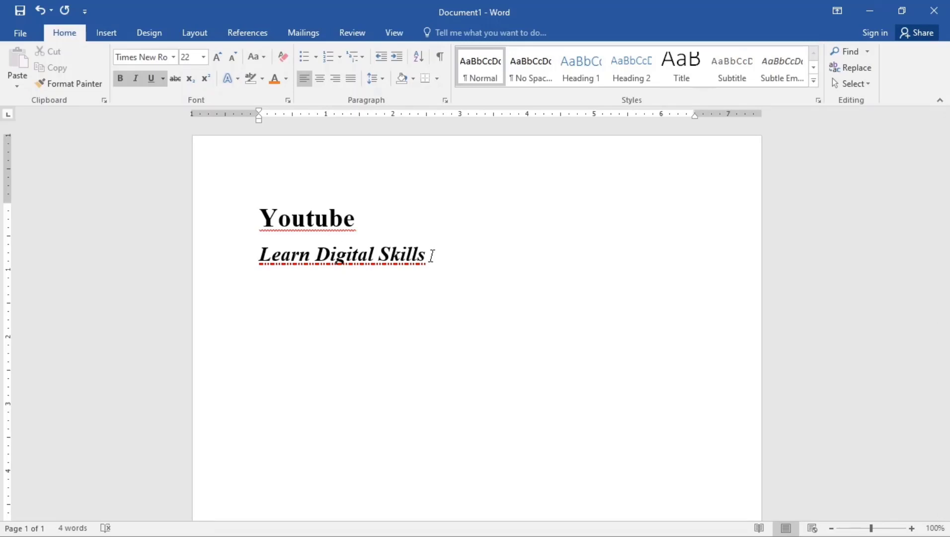
{"action": "left_click", "coordinate": [432, 256]}
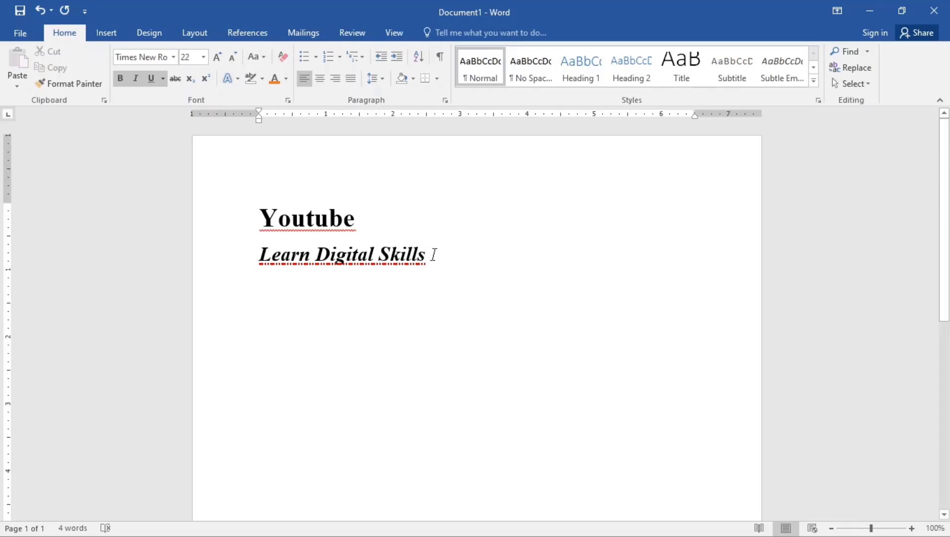
{"action": "key", "text": "Return"}
{"action": "key", "text": "Caps_Lock"}
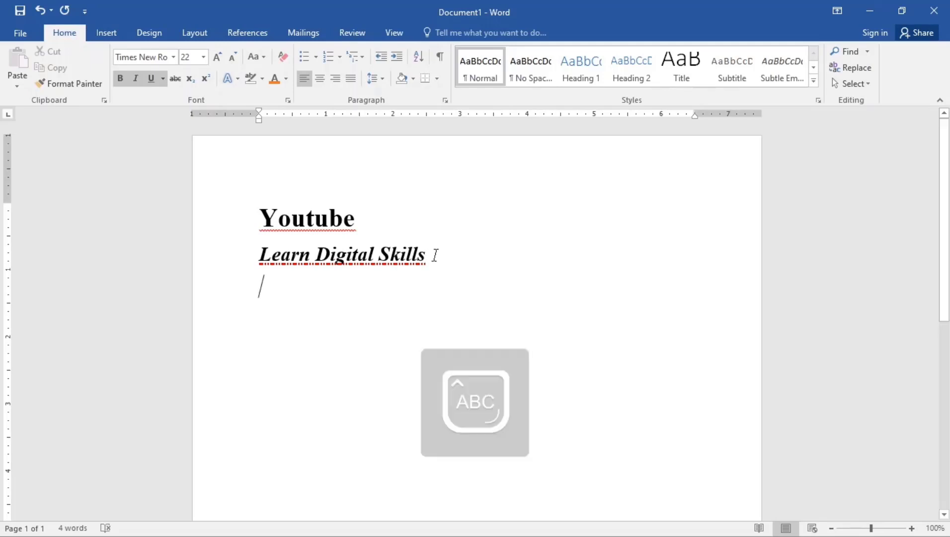
{"action": "type", "text": "F"}
{"action": "key", "text": "Caps_Lock"}
{"action": "type", "text": "a"}
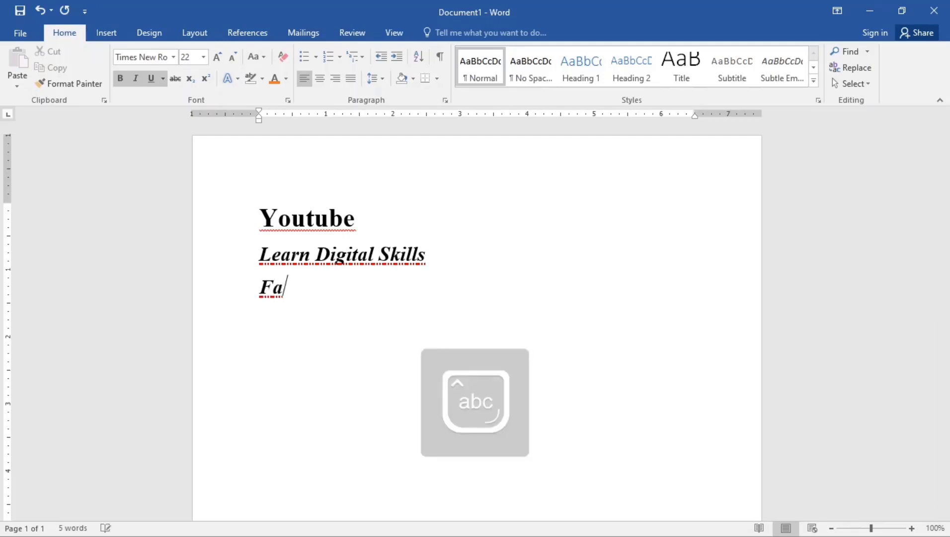
{"action": "type", "text": "lse"}
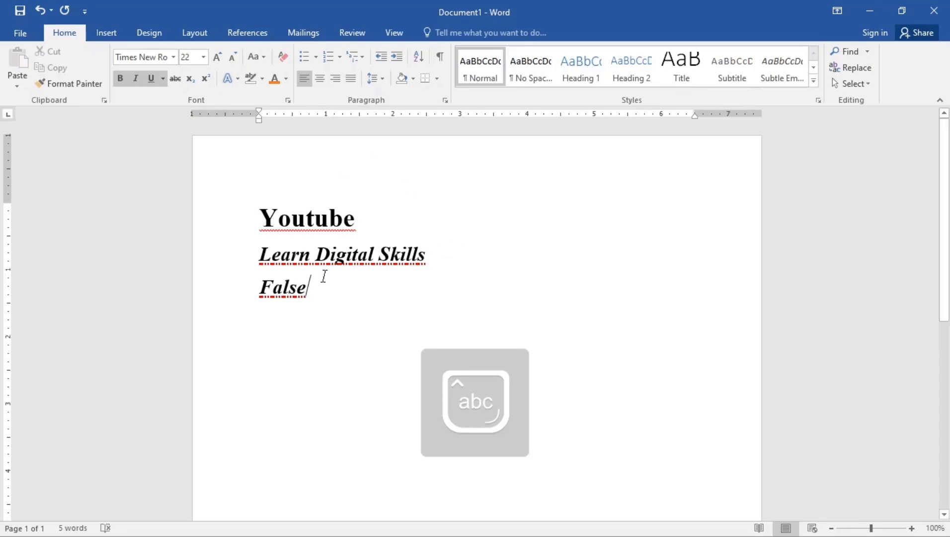
- Select the word False and remove its bold, italic and underline formatting
{"action": "double_click", "coordinate": [287, 296]}
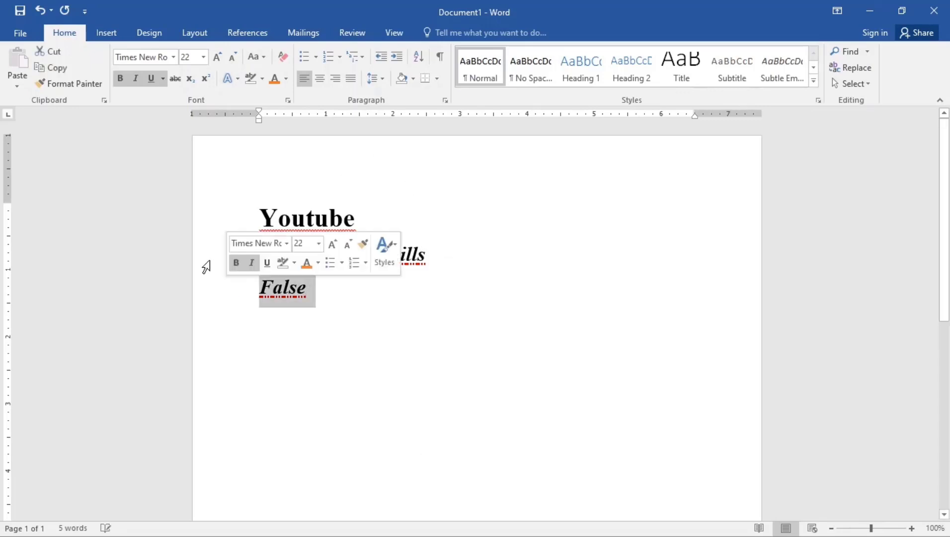
{"action": "left_click", "coordinate": [121, 79]}
{"action": "left_click", "coordinate": [135, 79]}
{"action": "left_click", "coordinate": [151, 78]}
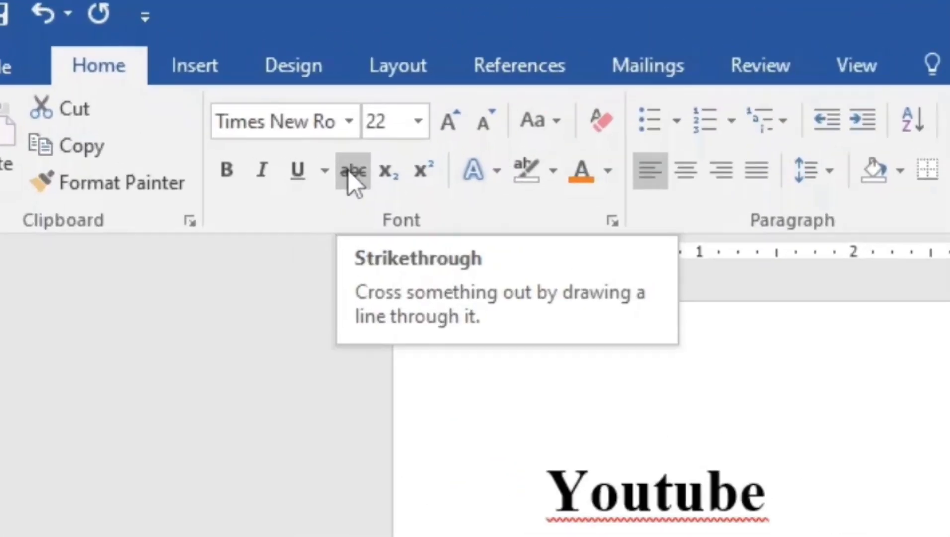
- Apply strikethrough to False and shrink its font size to 20
{"action": "left_click", "coordinate": [178, 79]}
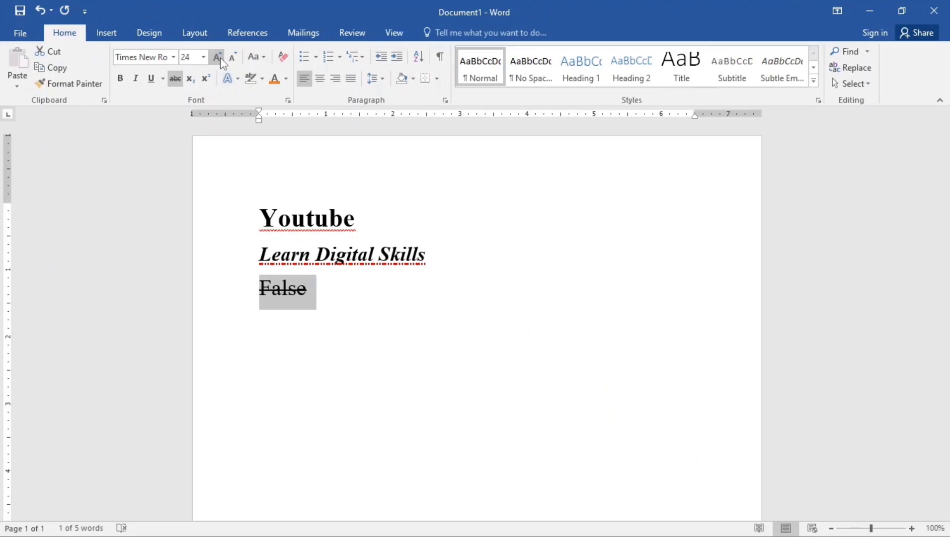
{"action": "left_click", "coordinate": [234, 58]}
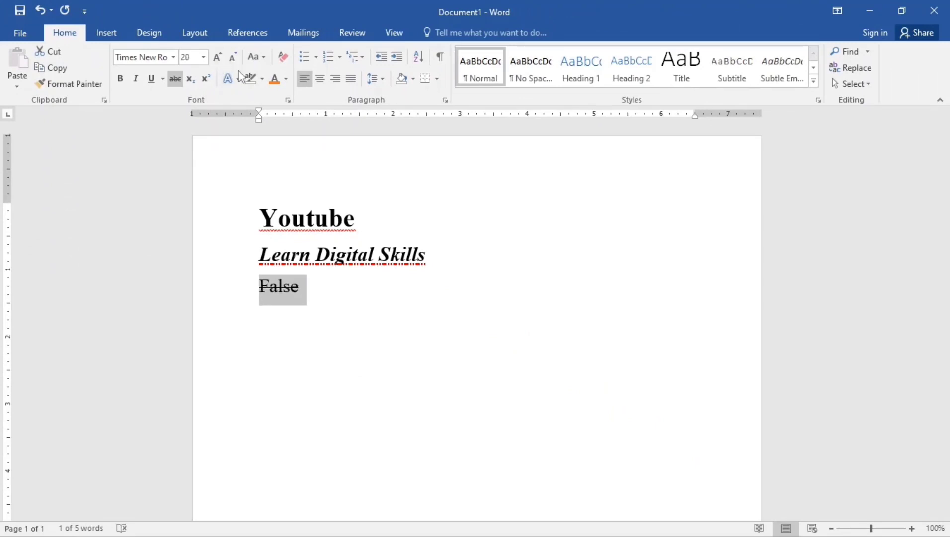
- Finish typing Learn digital skills on the second line, select it and apply the dark shadowed text effect style
{"action": "type", "text": "kills"}
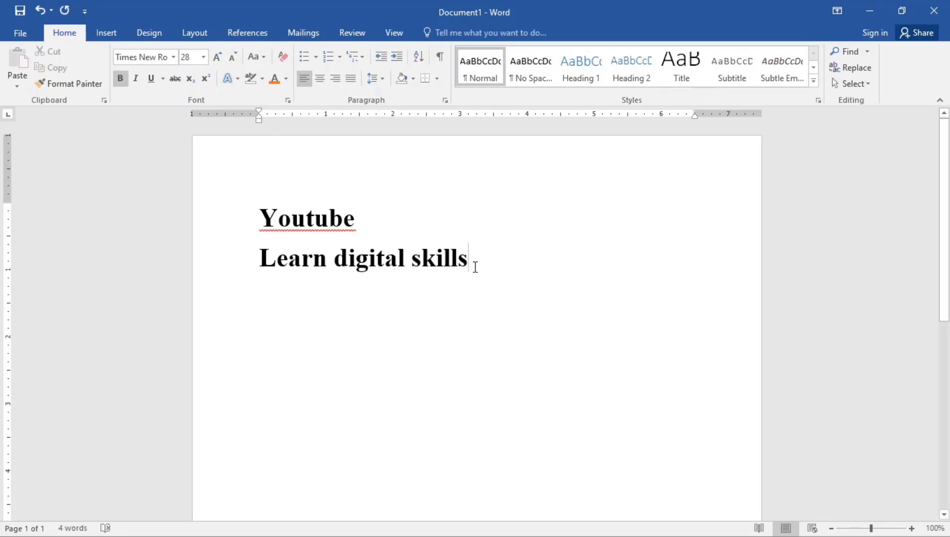
{"action": "left_click_drag", "start_coordinate": [479, 261], "coordinate": [237, 259]}
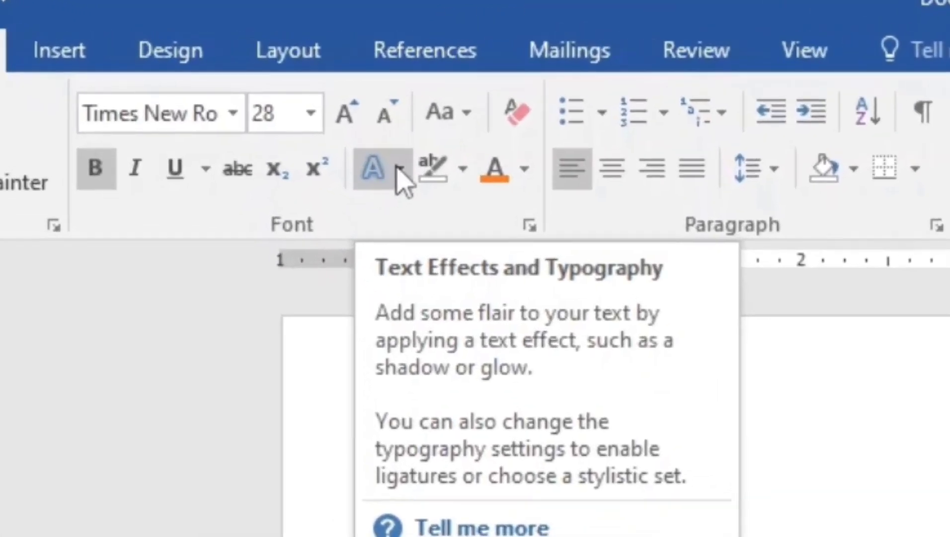
{"action": "left_click", "coordinate": [399, 169]}
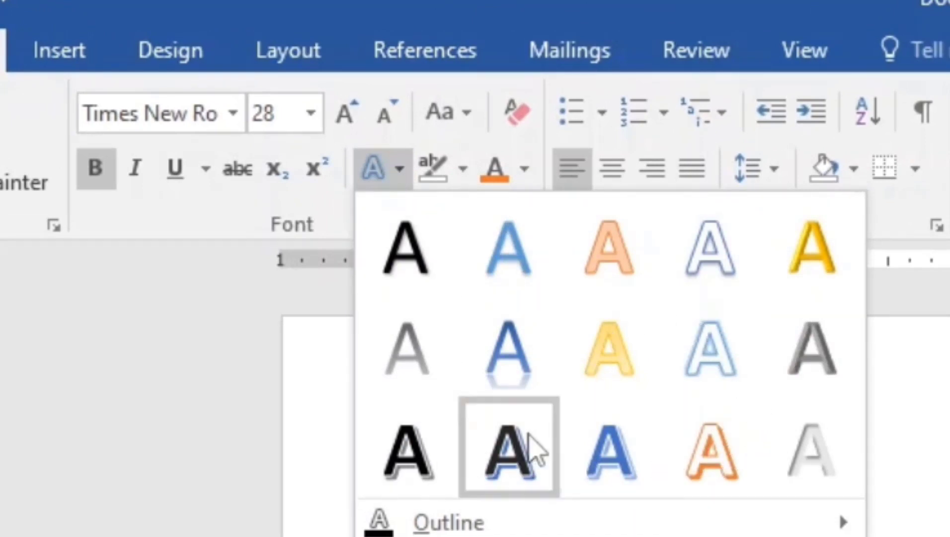
{"action": "left_click", "coordinate": [515, 475]}
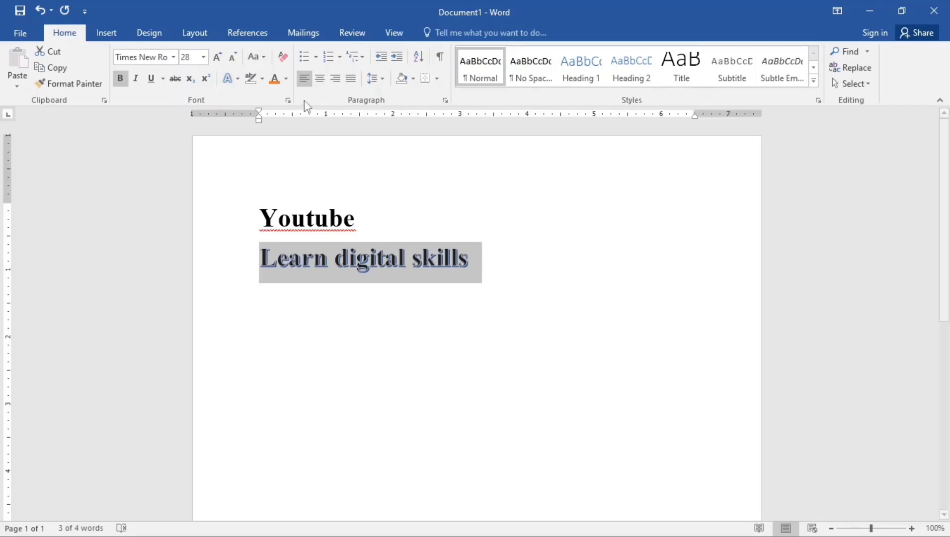
- Set the font colour of Learn digital skills to the darkest green theme shade
{"action": "left_click", "coordinate": [287, 79]}
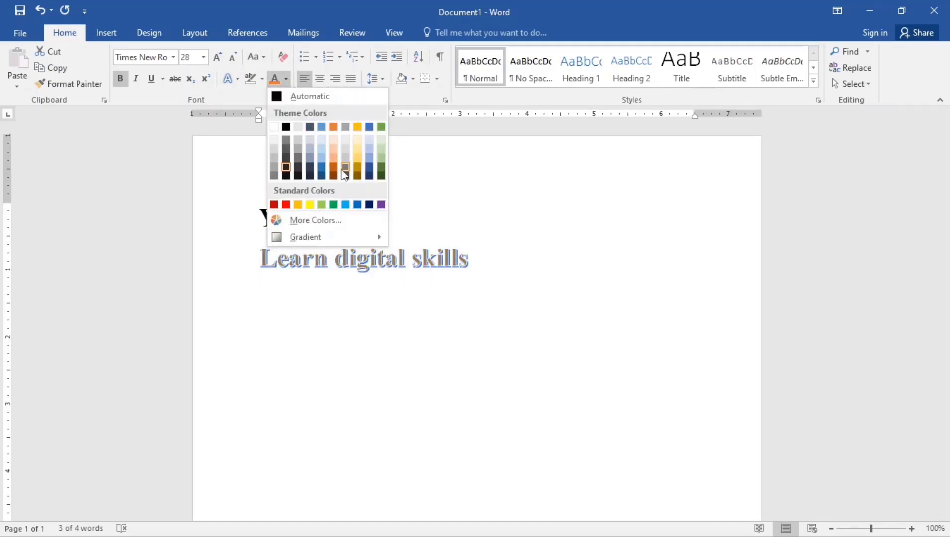
{"action": "left_click", "coordinate": [384, 177]}
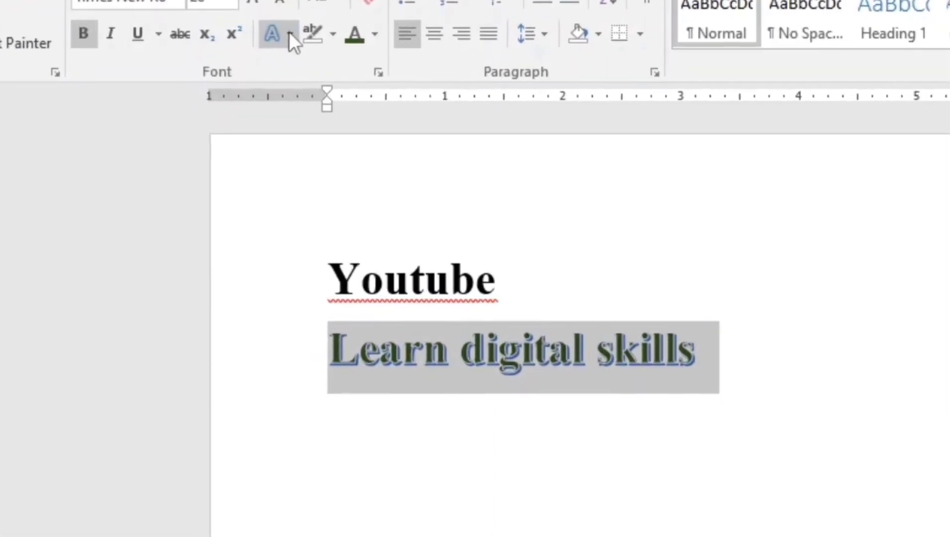
- Give Learn digital skills a dark orange text outline
{"action": "left_click", "coordinate": [291, 33]}
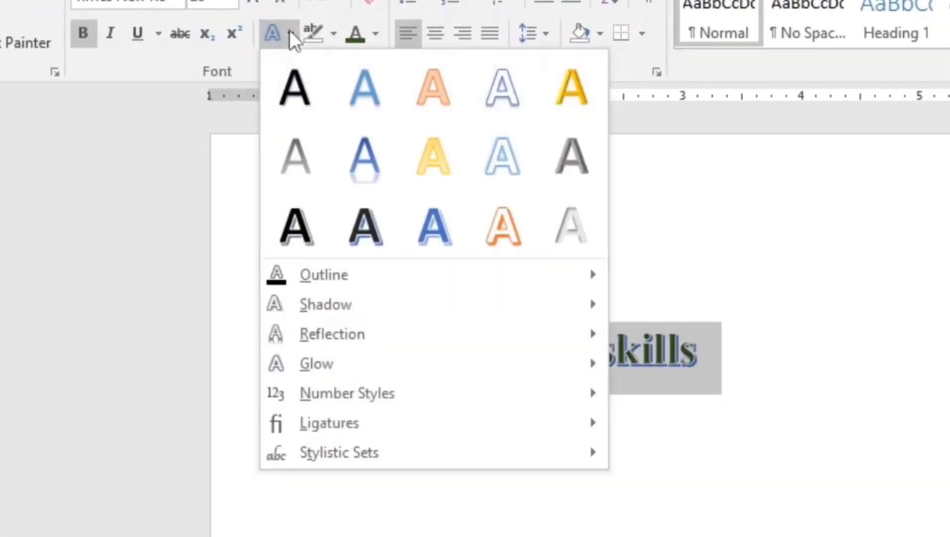
{"action": "mouse_move", "coordinate": [395, 278]}
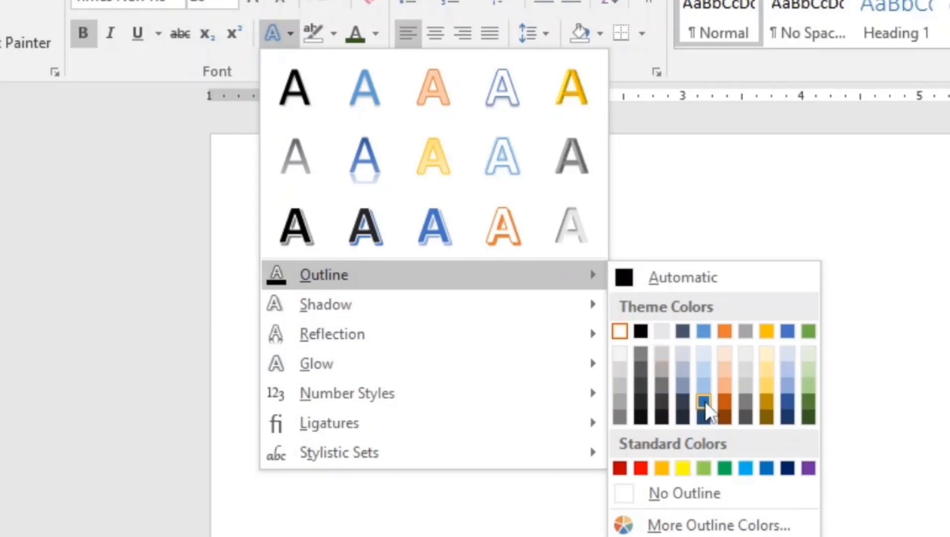
{"action": "left_click", "coordinate": [723, 403]}
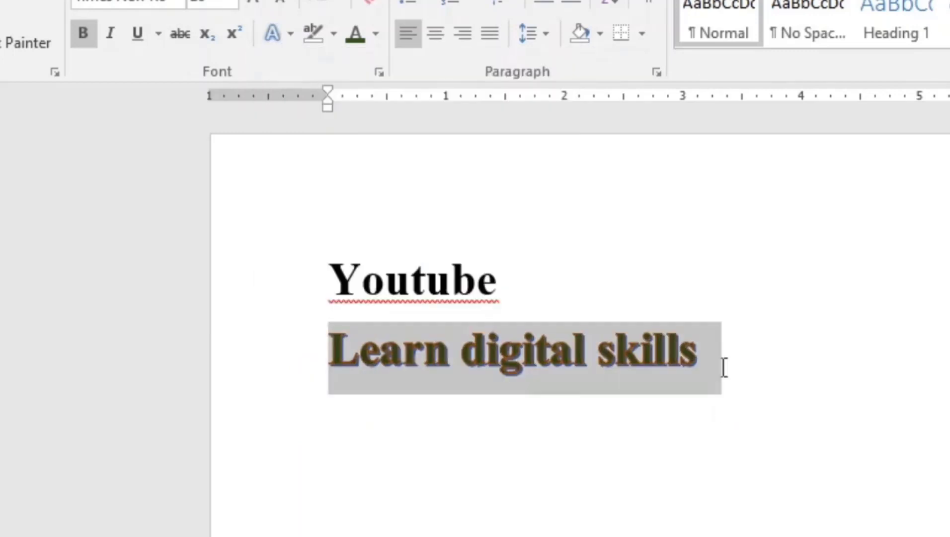
{"action": "left_click", "coordinate": [721, 367]}
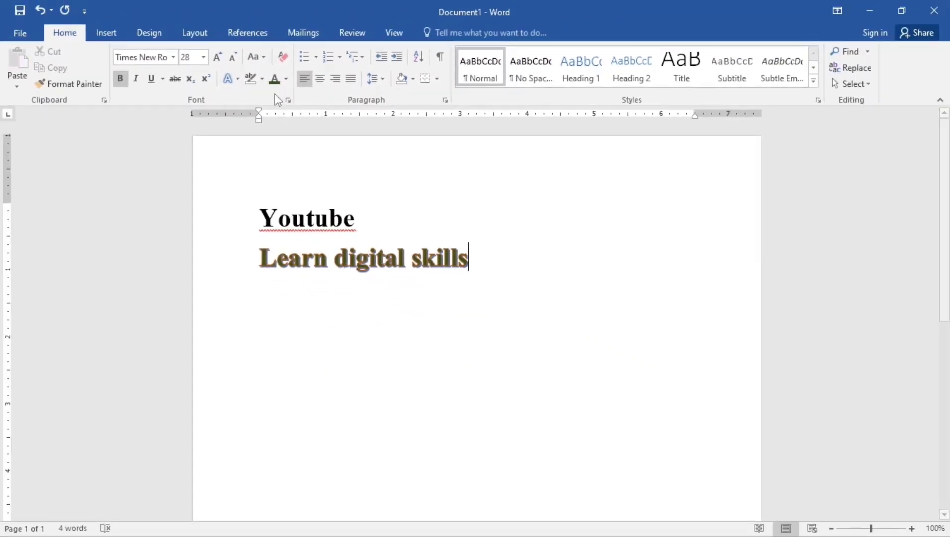
- Try to apply a reflection variation text effect with no text selected
{"action": "left_click", "coordinate": [239, 79]}
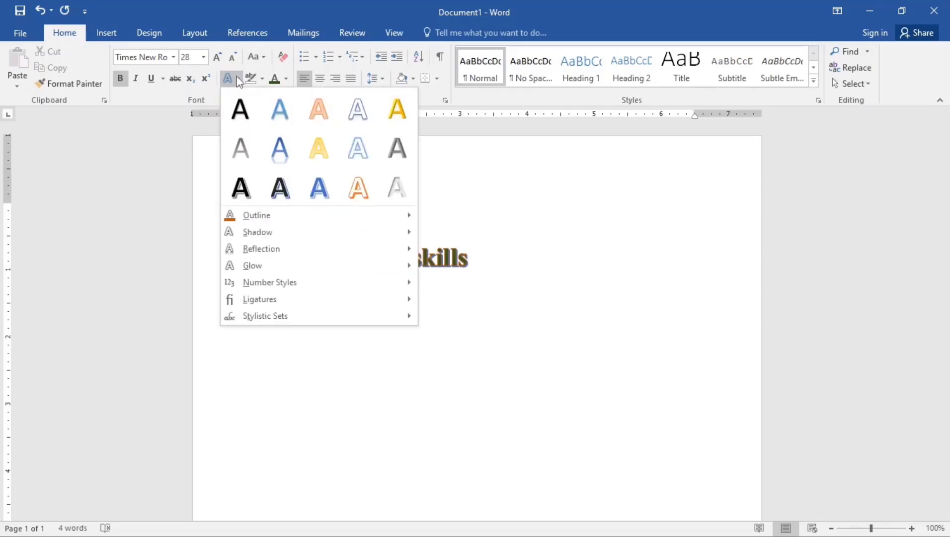
{"action": "mouse_move", "coordinate": [265, 233]}
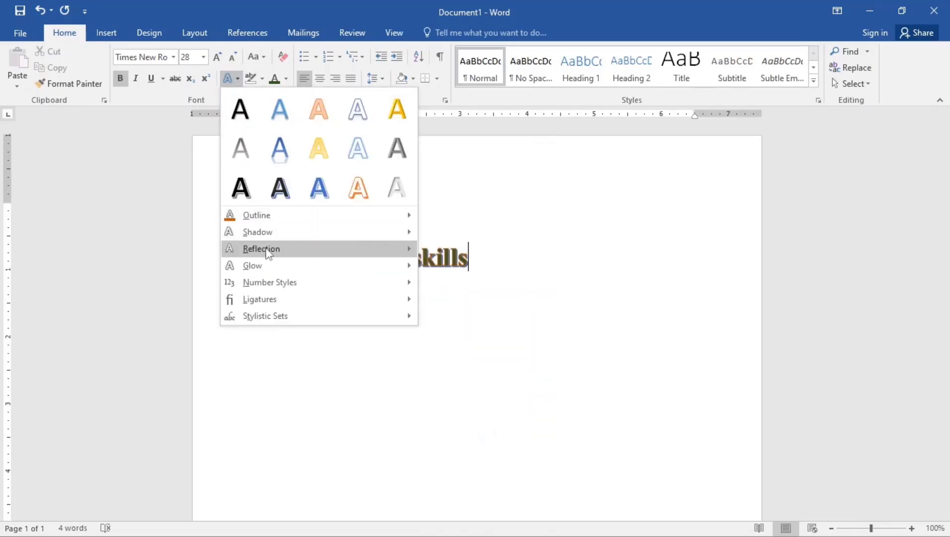
{"action": "mouse_move", "coordinate": [281, 289]}
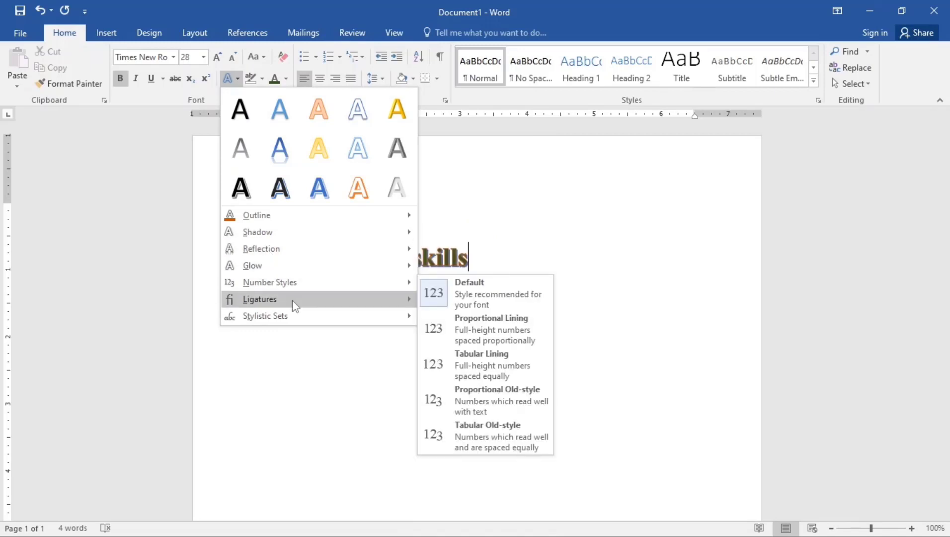
{"action": "mouse_move", "coordinate": [296, 307]}
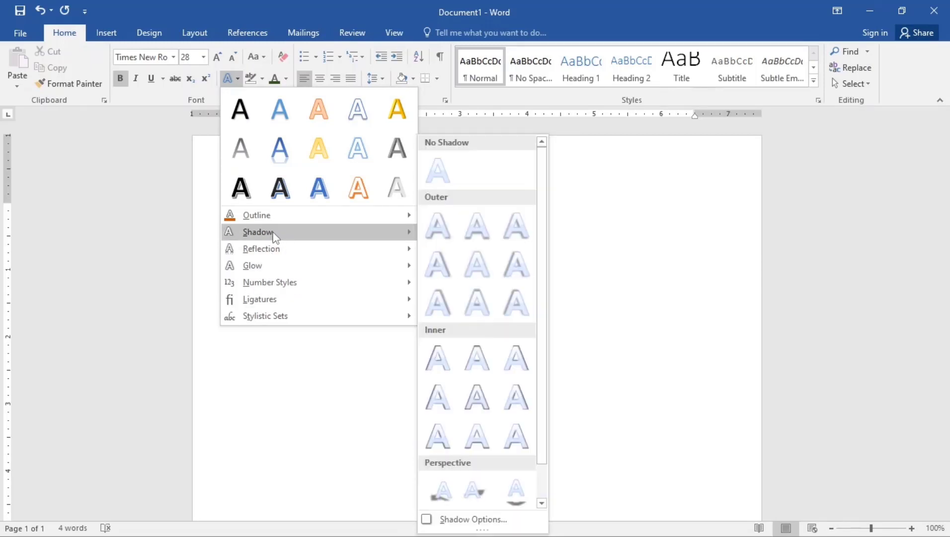
{"action": "mouse_move", "coordinate": [255, 255]}
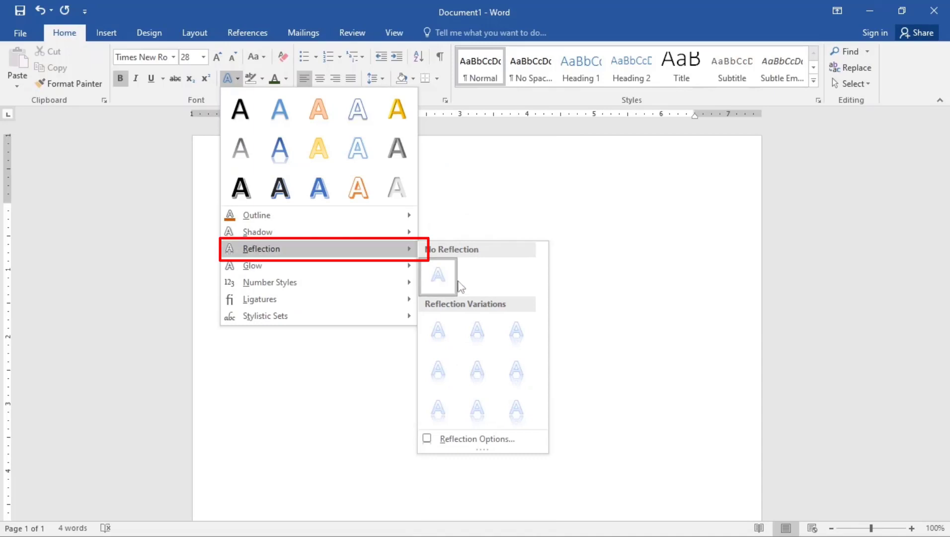
{"action": "left_click", "coordinate": [517, 338]}
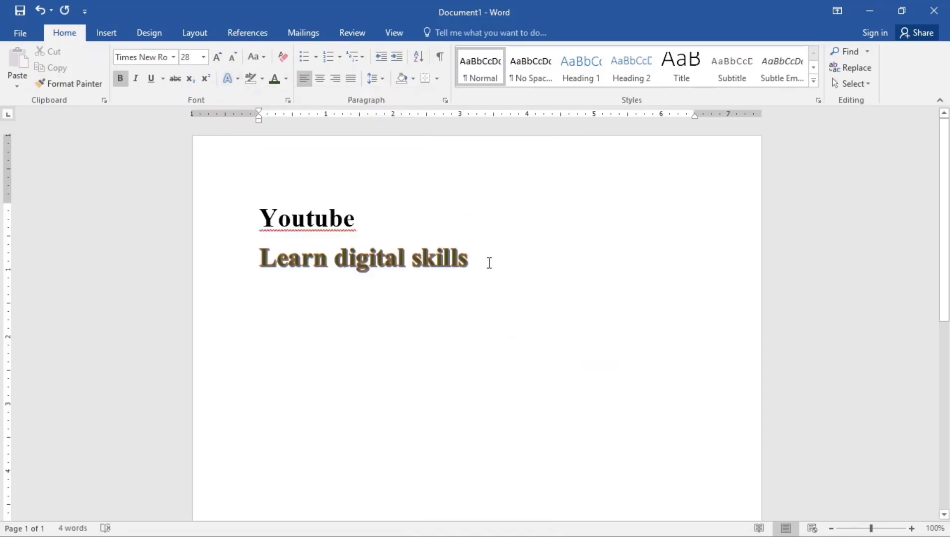
- Apply a reflection variation text effect to Learn digital skills
{"action": "left_click_drag", "start_coordinate": [482, 254], "coordinate": [254, 259]}
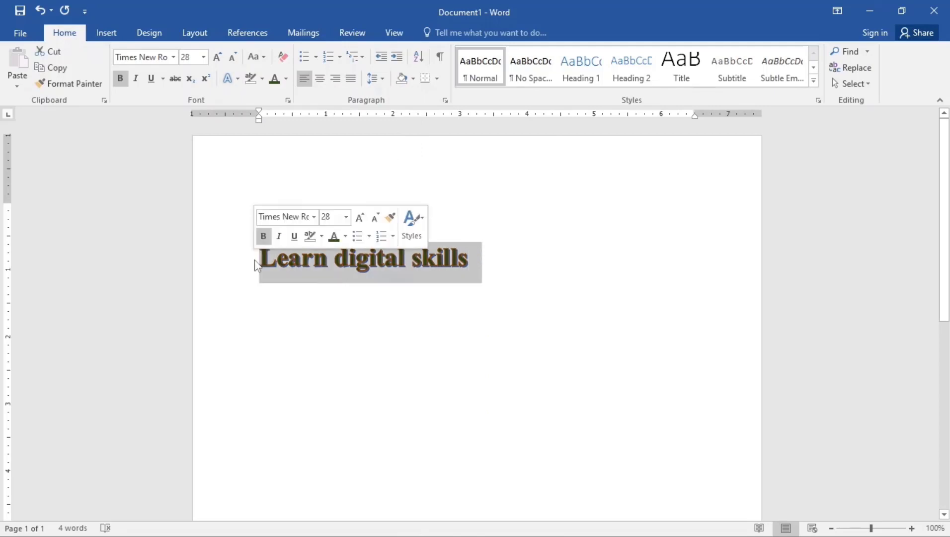
{"action": "left_click", "coordinate": [239, 80]}
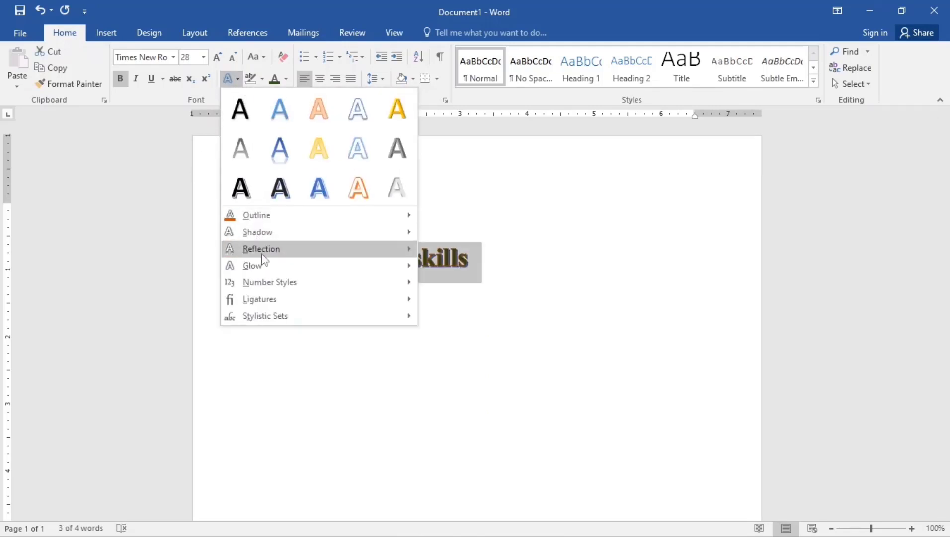
{"action": "mouse_move", "coordinate": [259, 249]}
{"action": "left_click", "coordinate": [517, 329]}
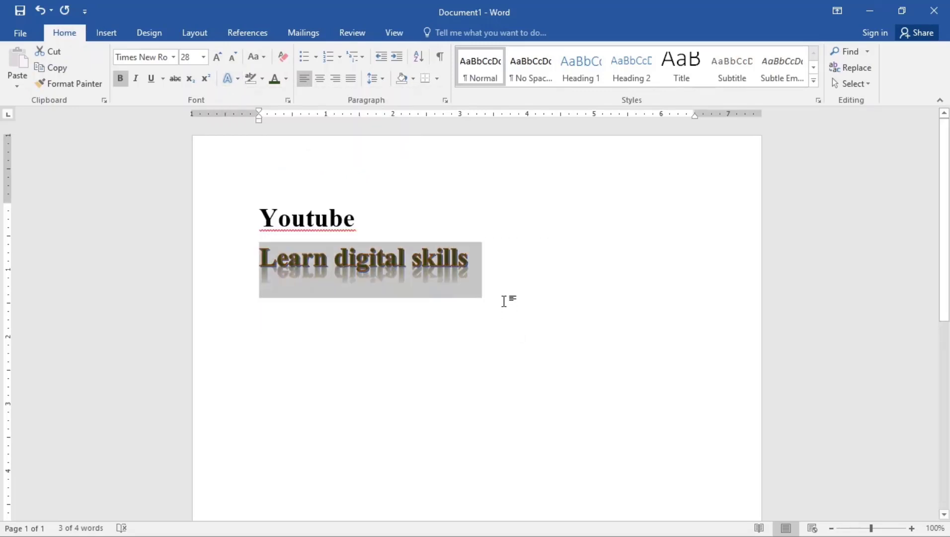
{"action": "left_click", "coordinate": [486, 288]}
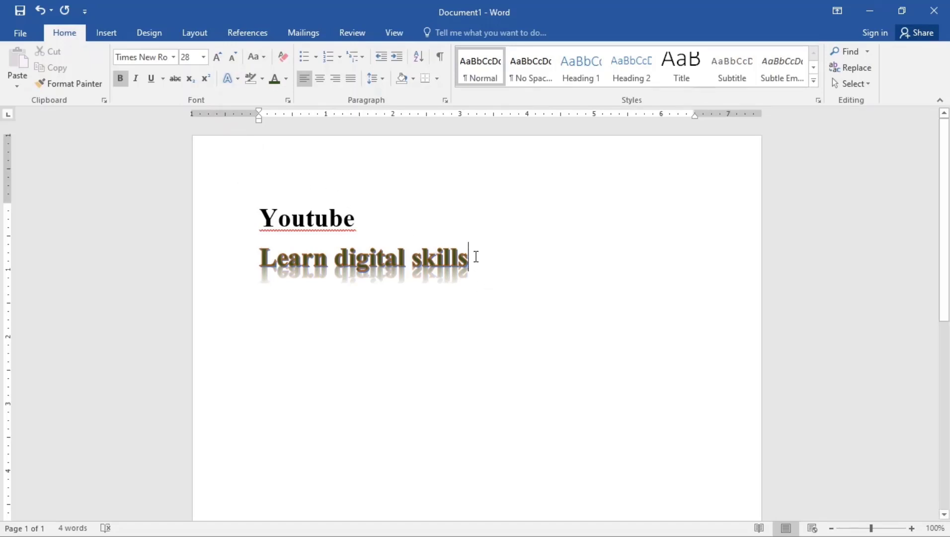
- Clear all formatting from Learn digital skills and undo the change
{"action": "left_click_drag", "start_coordinate": [483, 263], "coordinate": [270, 244]}
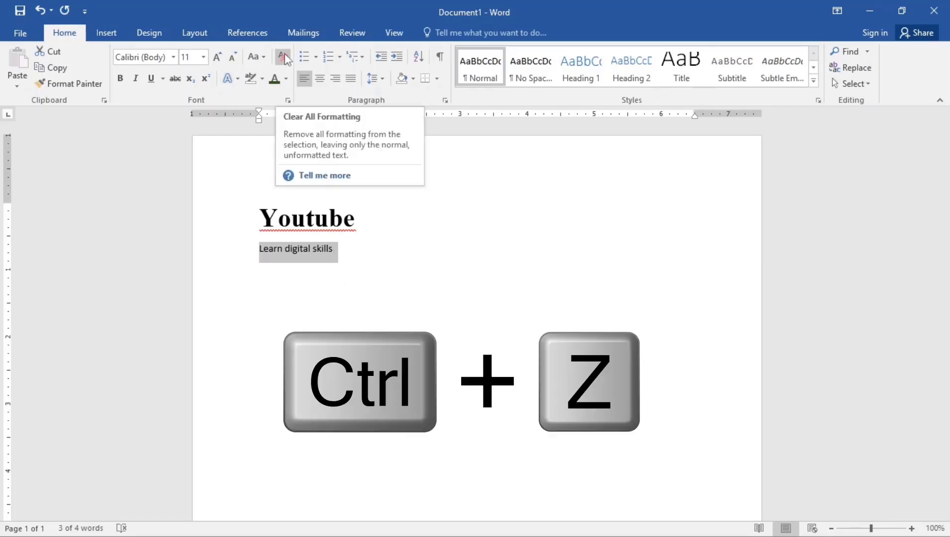
{"action": "key", "text": "ctrl+z"}
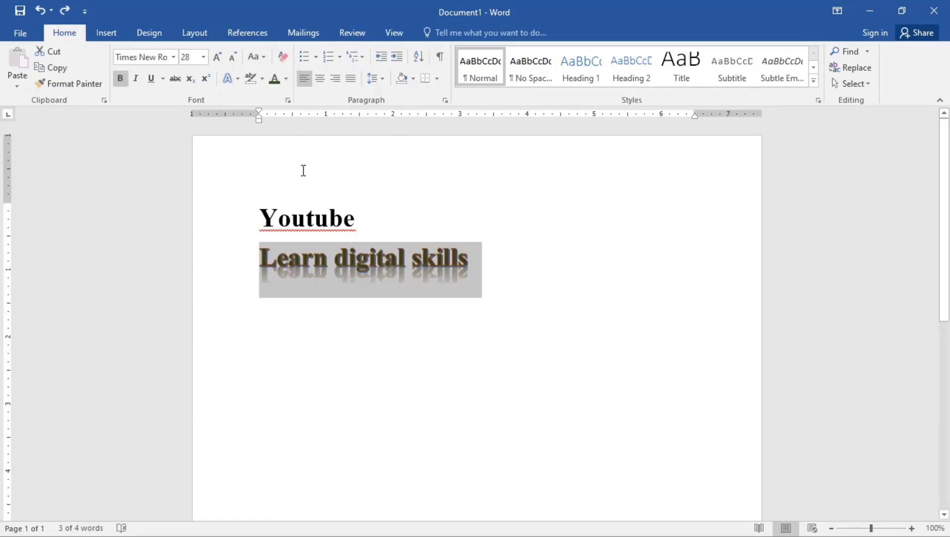
{"action": "left_click", "coordinate": [444, 272]}
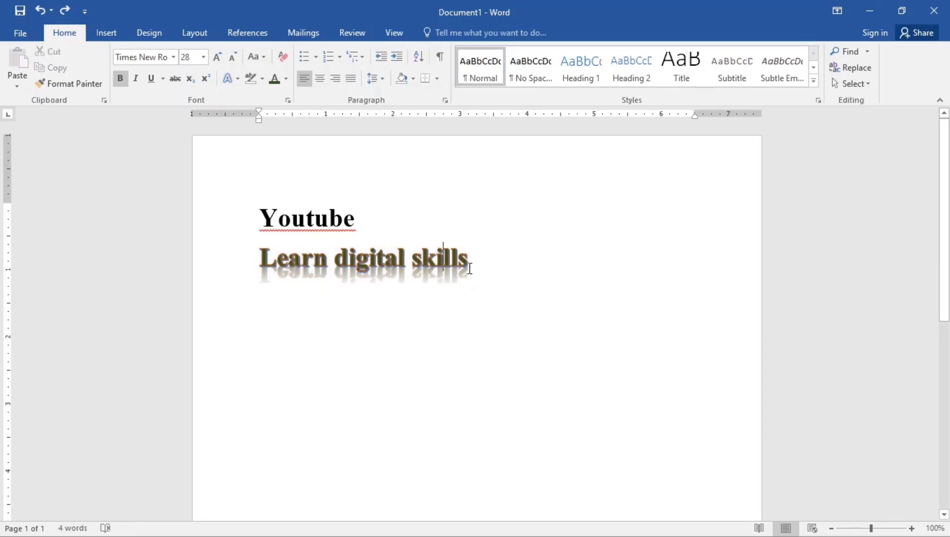
- Highlight Learn digital skills in pink
{"action": "left_click_drag", "start_coordinate": [471, 262], "coordinate": [270, 248]}
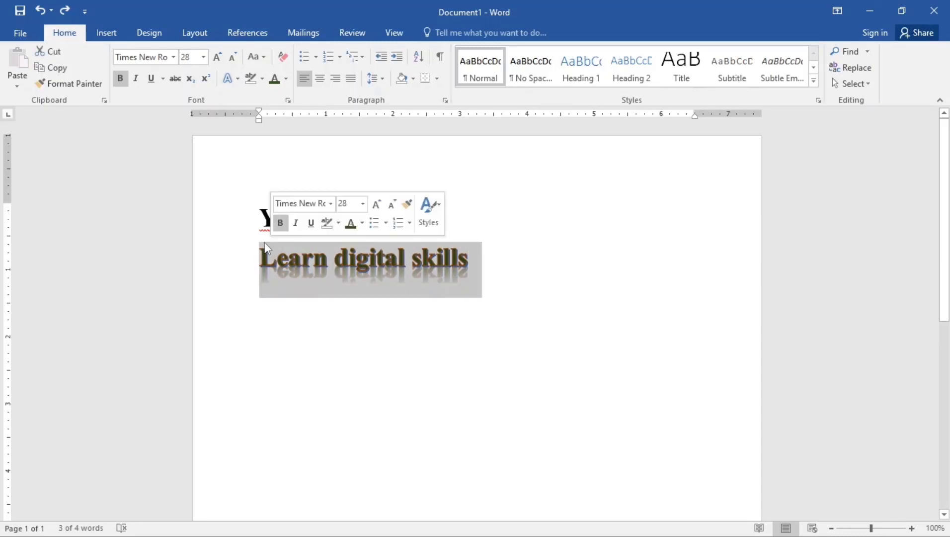
{"action": "left_click", "coordinate": [262, 80]}
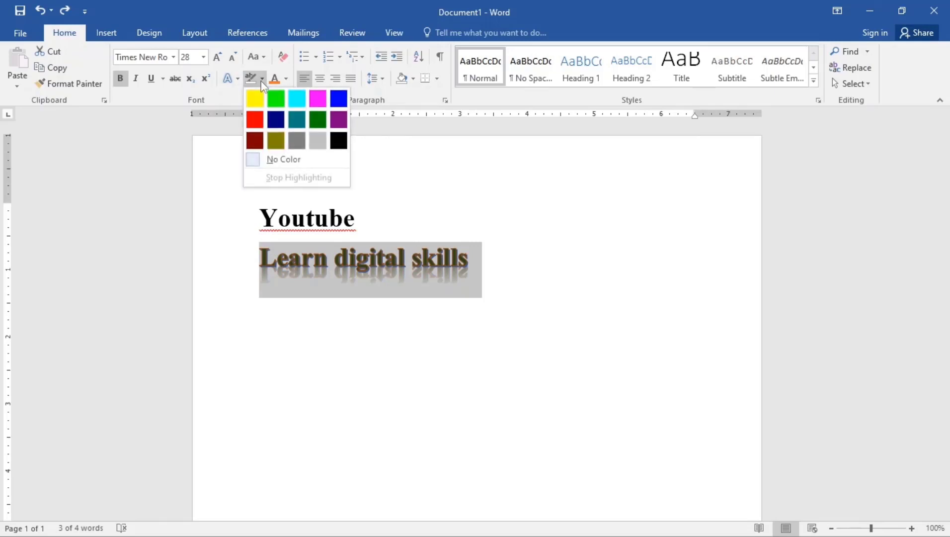
{"action": "left_click", "coordinate": [322, 102]}
{"action": "left_click", "coordinate": [397, 268]}
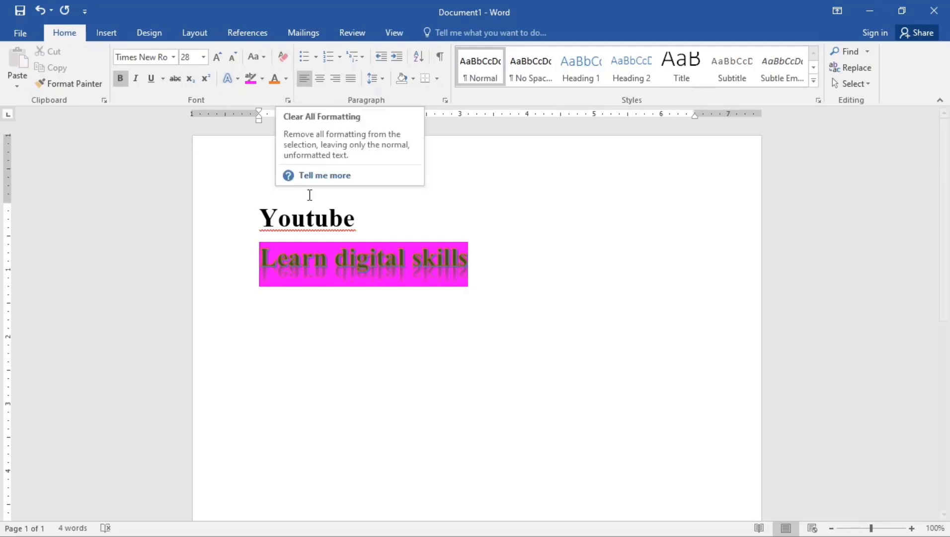
- Change the case of Youtube to UPPERCASE
{"action": "left_click", "coordinate": [355, 219]}
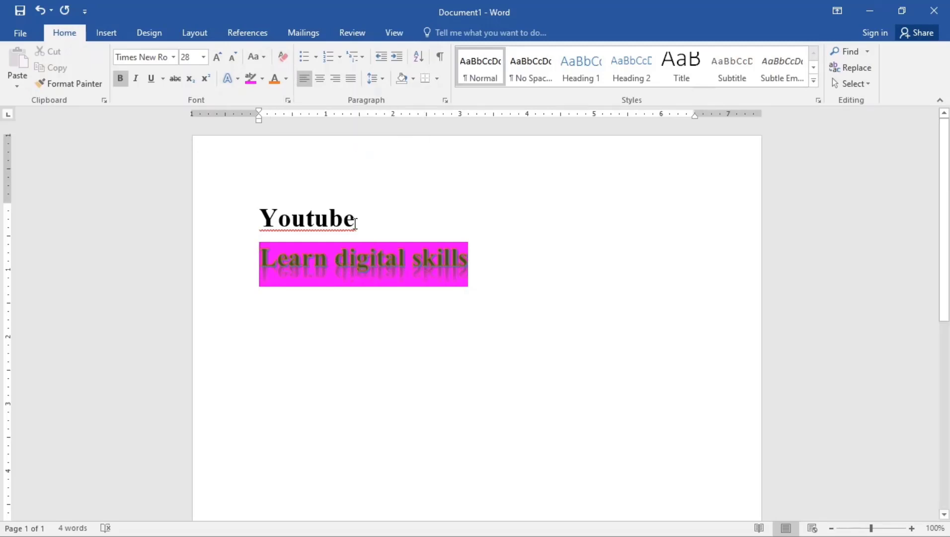
{"action": "left_click_drag", "start_coordinate": [356, 219], "coordinate": [241, 221]}
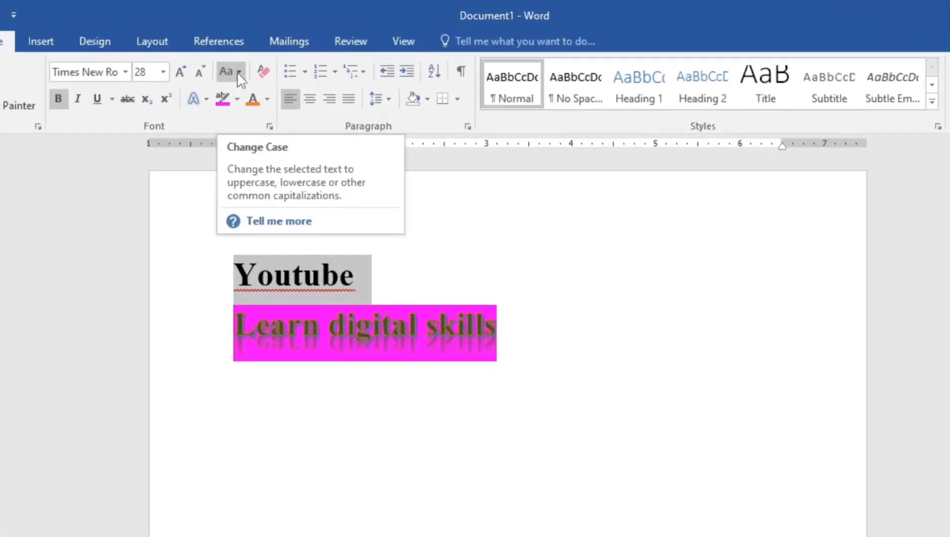
{"action": "left_click", "coordinate": [259, 58]}
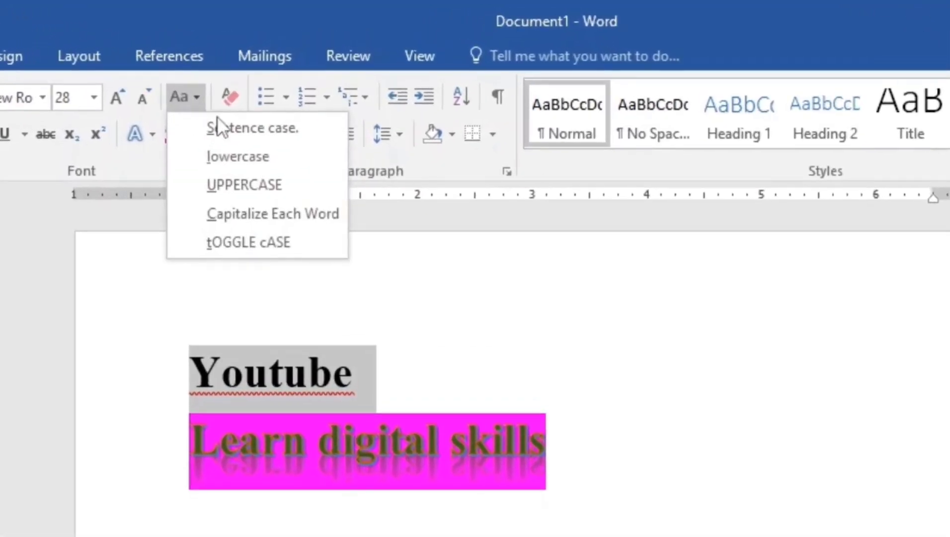
{"action": "left_click", "coordinate": [239, 187]}
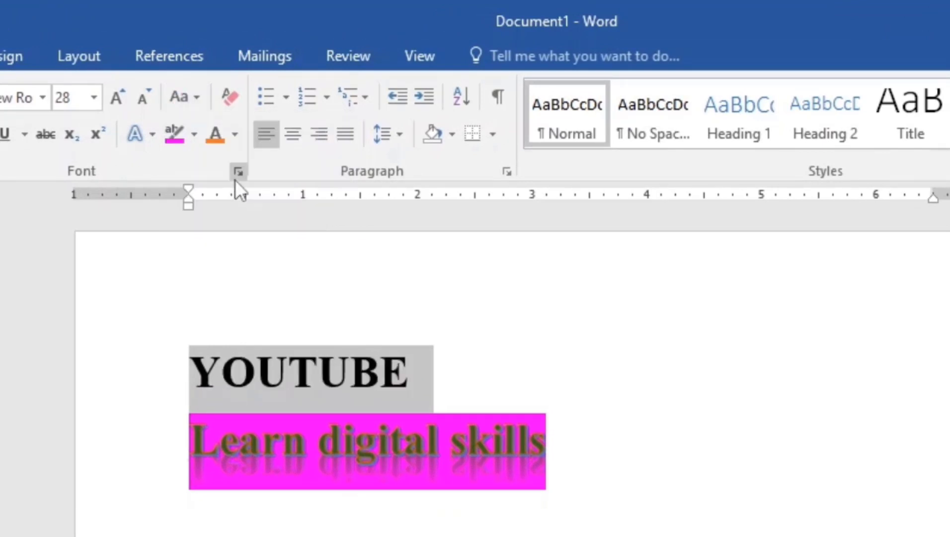